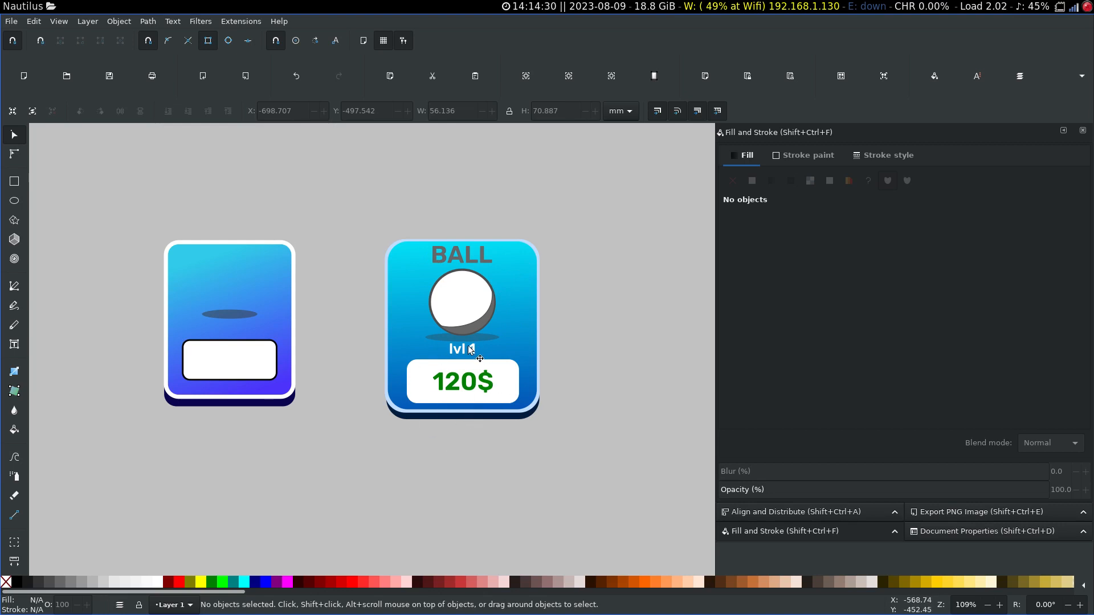
# Inspect the finished BALL card and the DAMAGE, FIRE RATE and YEAR upgrade cards in the reference game screenshot
pyautogui.click(474, 350)
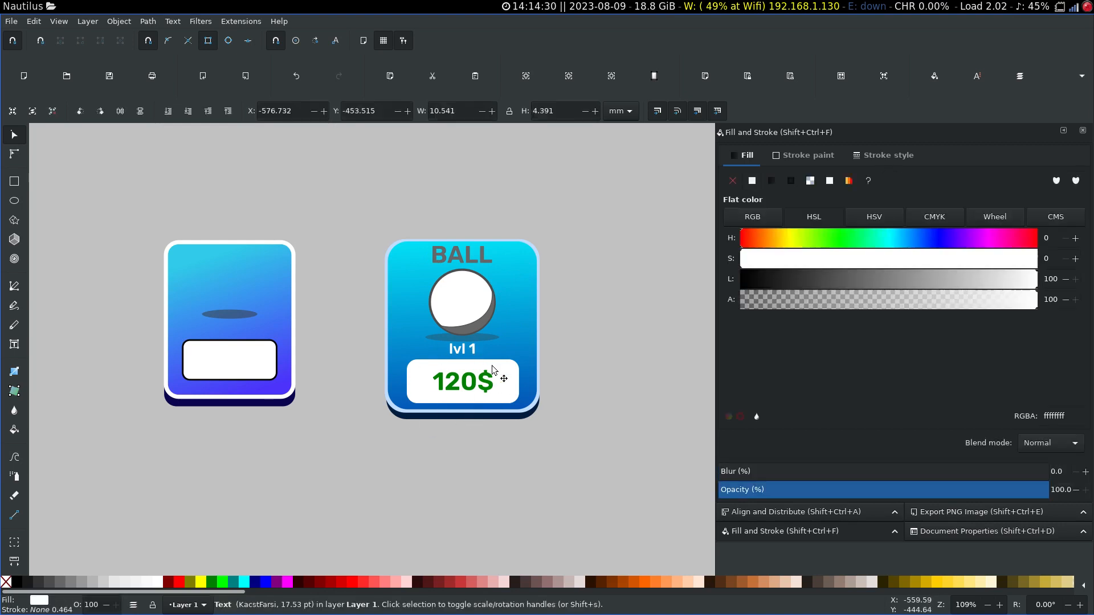
pyautogui.click(555, 391)
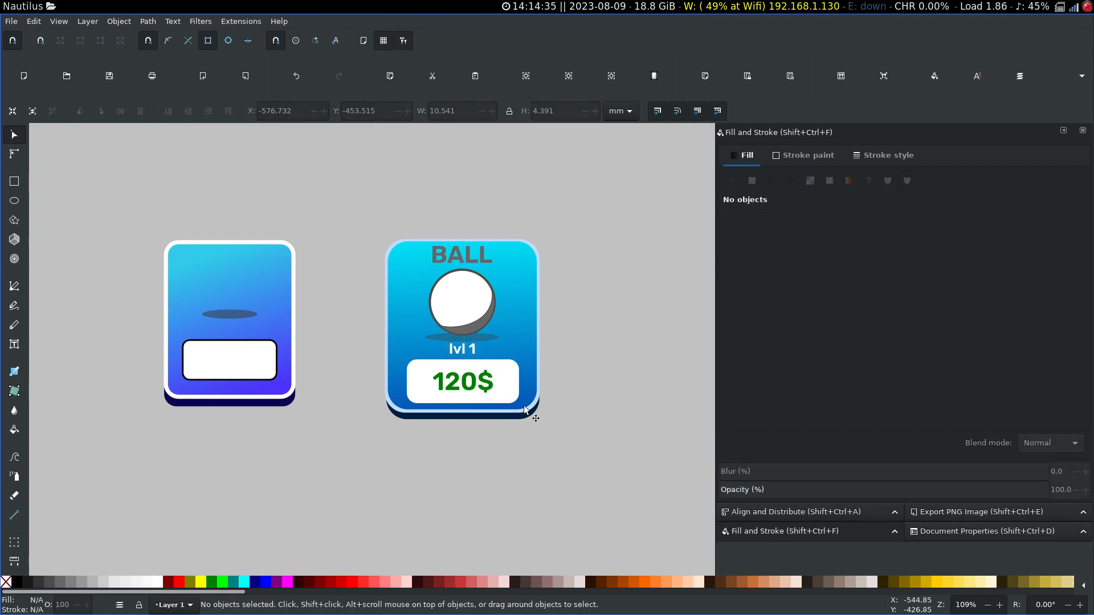
pyautogui.scroll(-1, 524, 410)
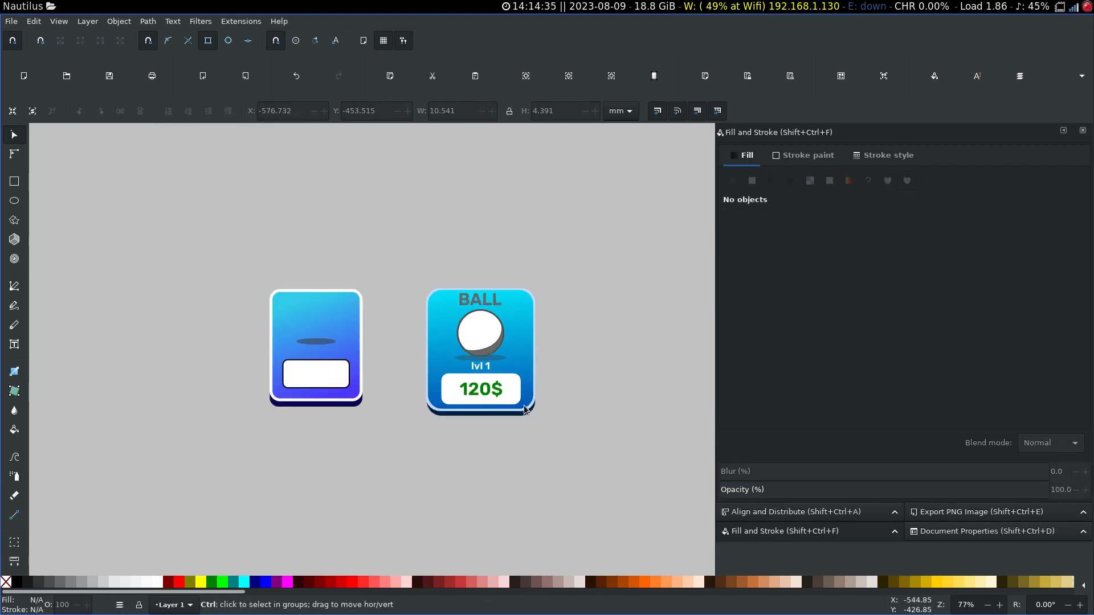
pyautogui.scroll(-2, 524, 409)
pyautogui.scroll(-1, 524, 410)
pyautogui.press('space')
pyautogui.moveTo(535, 396); pyautogui.dragTo(497, 189)
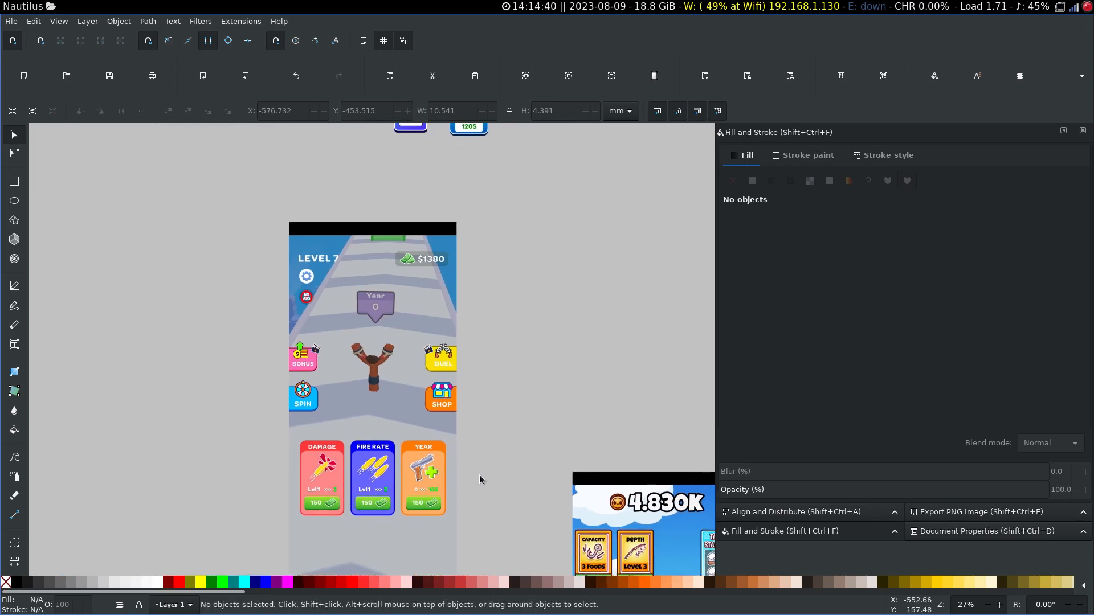
pyautogui.moveTo(534, 341); pyautogui.dragTo(570, 244)
pyautogui.scroll(1, 540, 350)
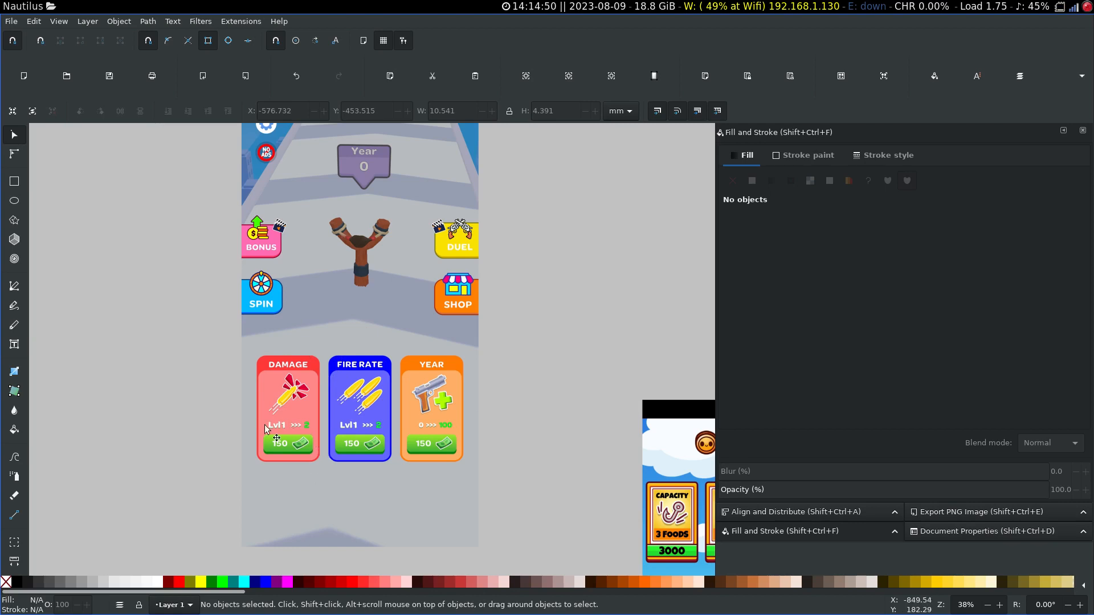
pyautogui.keyDown('ctrl'); pyautogui.scroll(2, 287, 450); pyautogui.keyUp('ctrl')
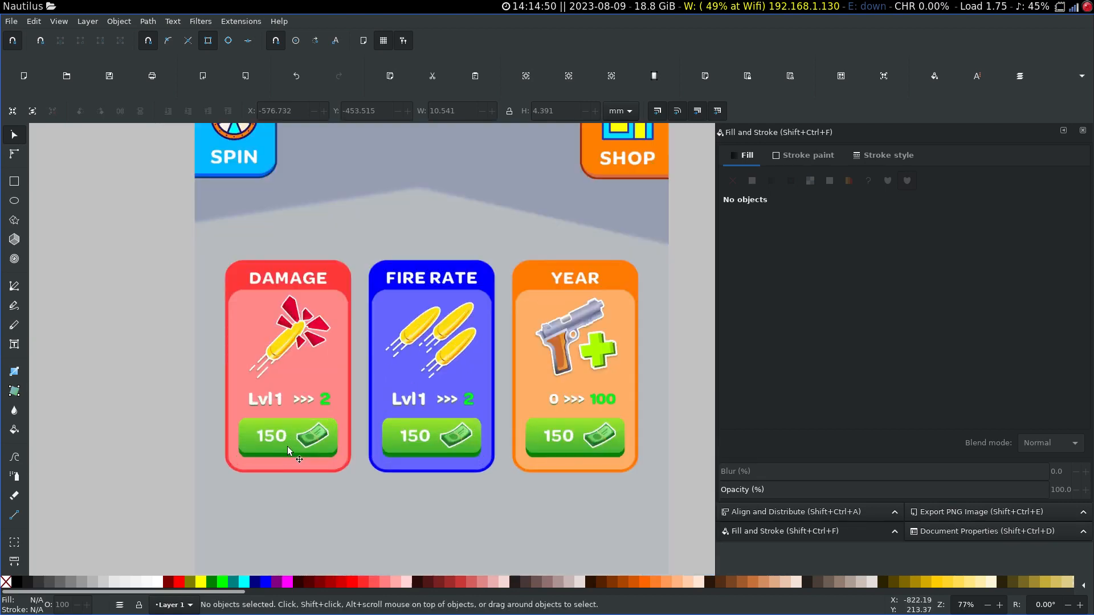
pyautogui.scroll(-4, 498, 442)
pyautogui.keyDown('ctrl'); pyautogui.scroll(-2, 534, 415); pyautogui.keyUp('ctrl')
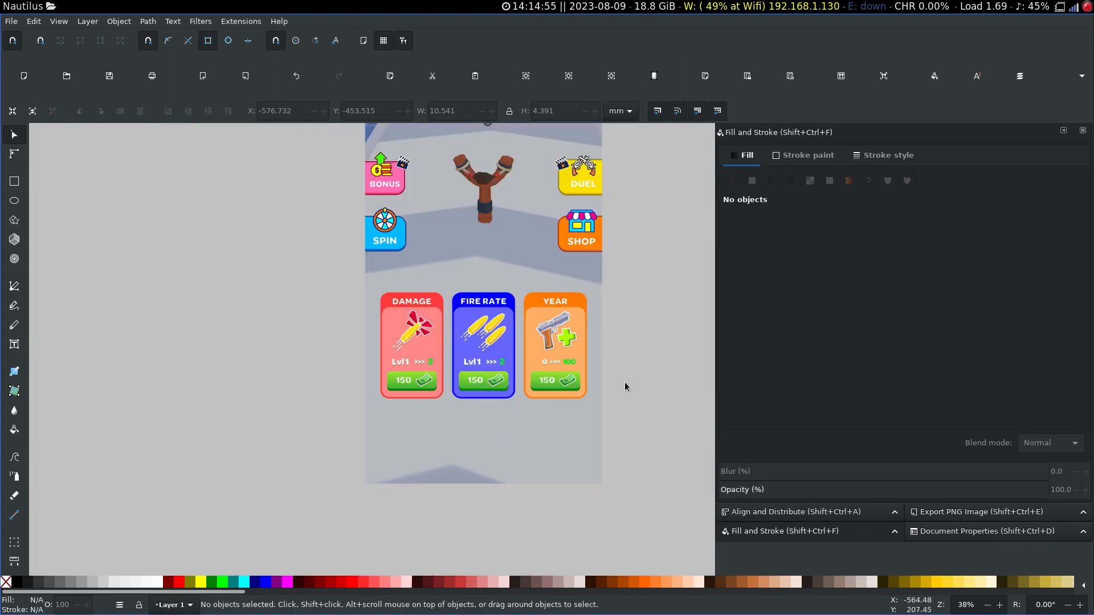
# Move the fishing game screenshot clear of the cat game screenshot and inspect the upgrade cards in both
pyautogui.press('space')
pyautogui.scroll(-4, 403, 434)
pyautogui.keyDown('ctrl'); pyautogui.scroll(-2, 405, 436); pyautogui.keyUp('ctrl')
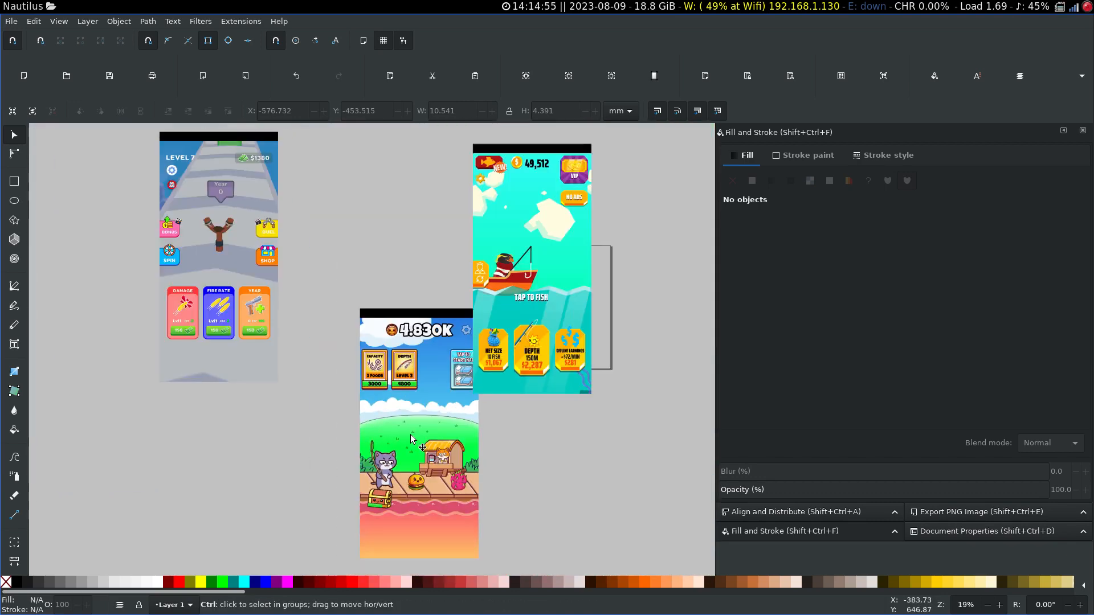
pyautogui.moveTo(495, 181); pyautogui.dragTo(581, 160)
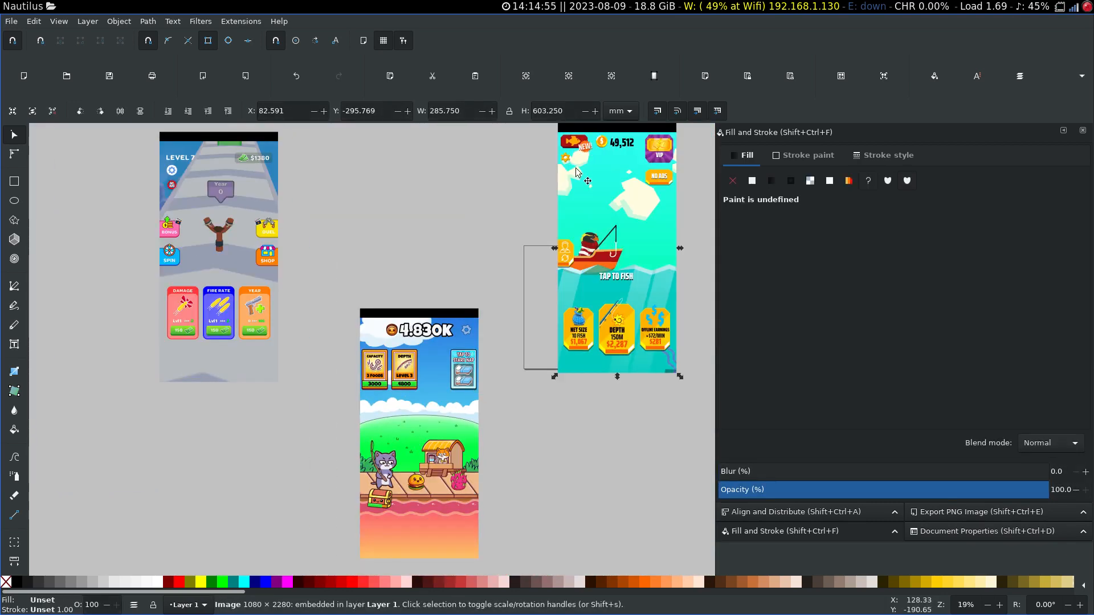
pyautogui.keyDown('ctrl'); pyautogui.scroll(2, 623, 327); pyautogui.keyUp('ctrl')
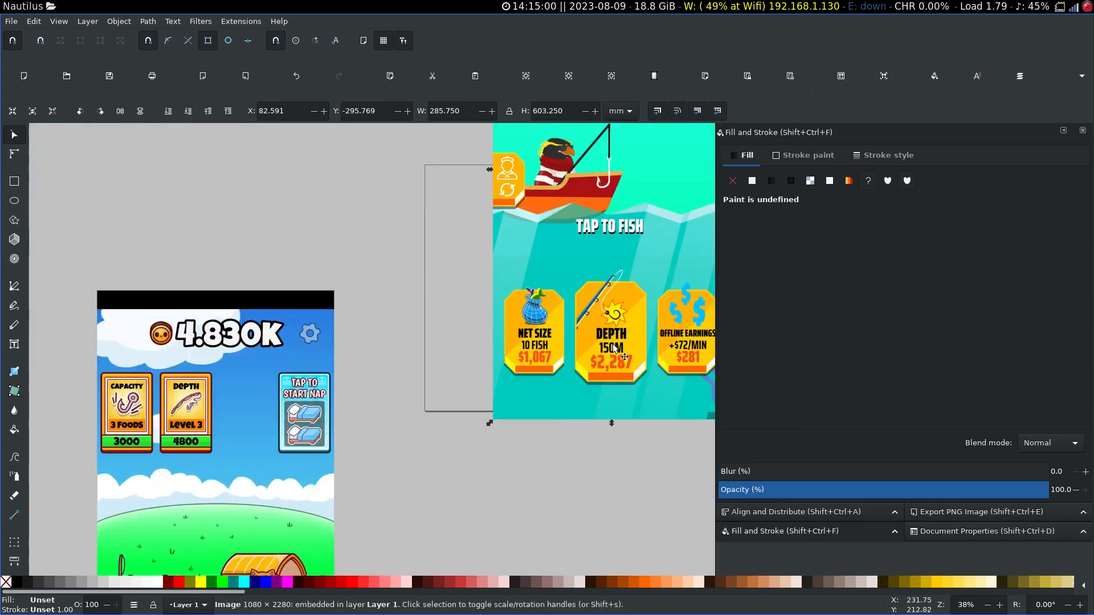
pyautogui.moveTo(366, 266); pyautogui.dragTo(518, 490)
pyautogui.keyDown('ctrl'); pyautogui.scroll(-2, 283, 268); pyautogui.keyUp('ctrl')
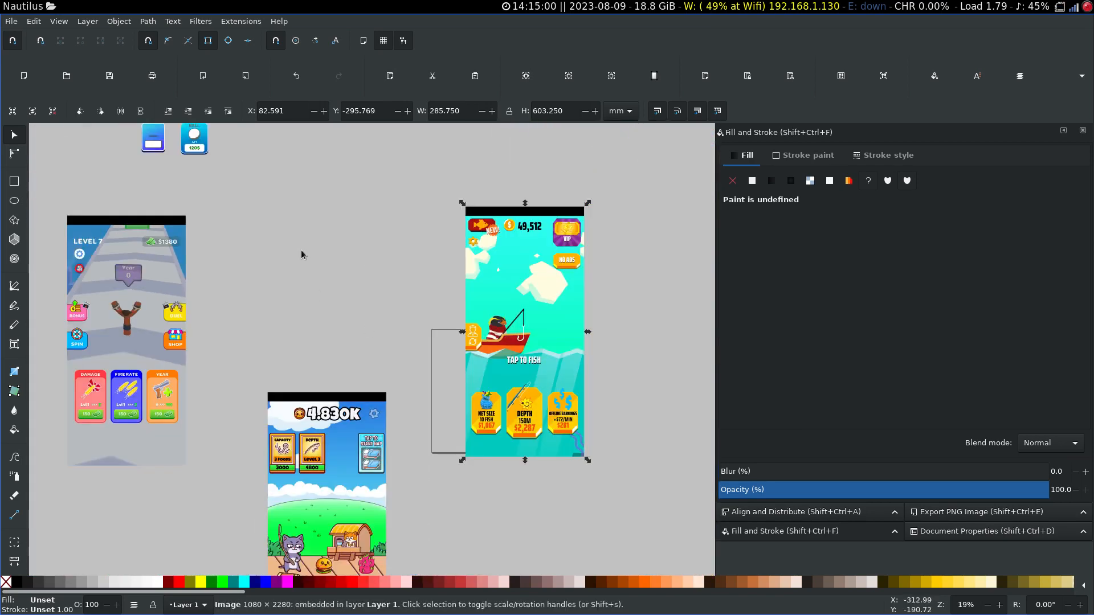
# Draw a rectangle about 85 by 91 mm on the empty canvas beside the BALL card
pyautogui.moveTo(233, 218); pyautogui.dragTo(357, 353)
pyautogui.keyDown('ctrl'); pyautogui.scroll(4, 315, 293); pyautogui.keyUp('ctrl')
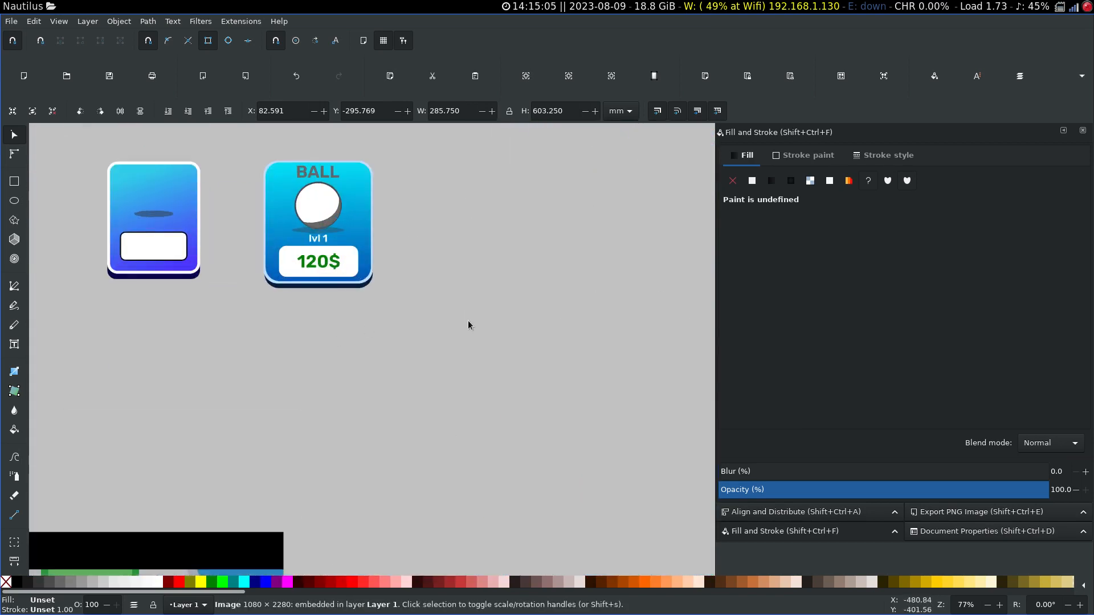
pyautogui.scroll(3, 468, 325)
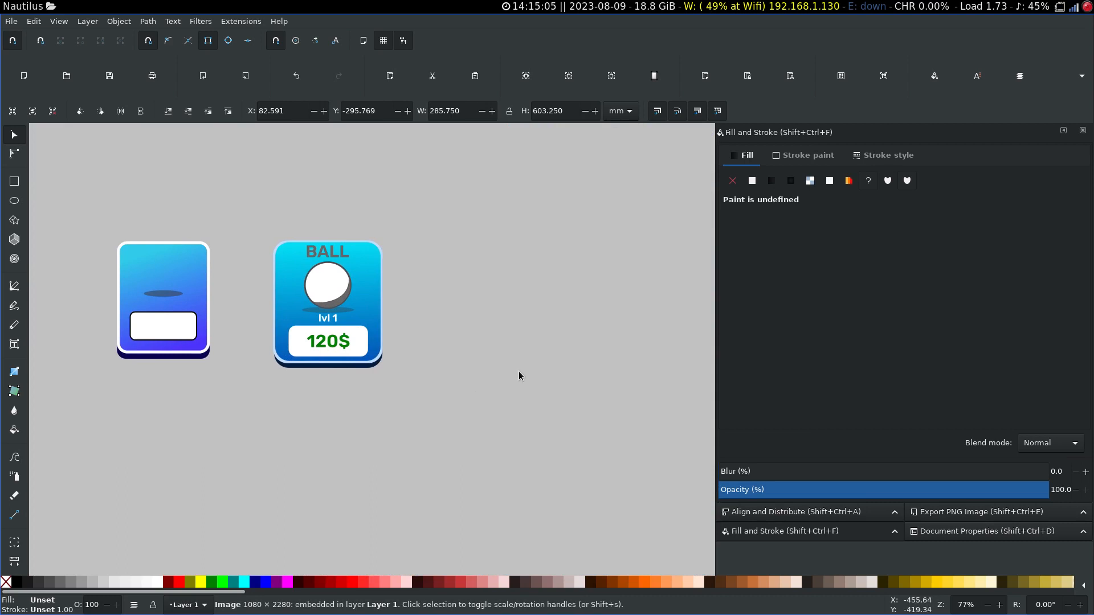
pyautogui.moveTo(519, 377); pyautogui.dragTo(275, 391)
pyautogui.press('r')
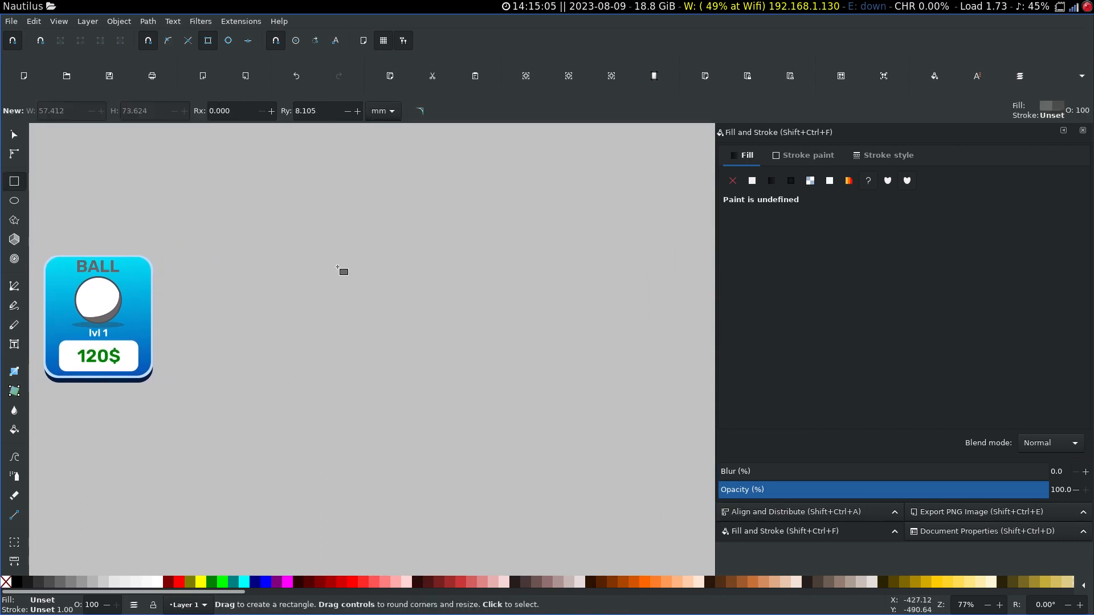
pyautogui.moveTo(328, 256); pyautogui.dragTo(471, 406)
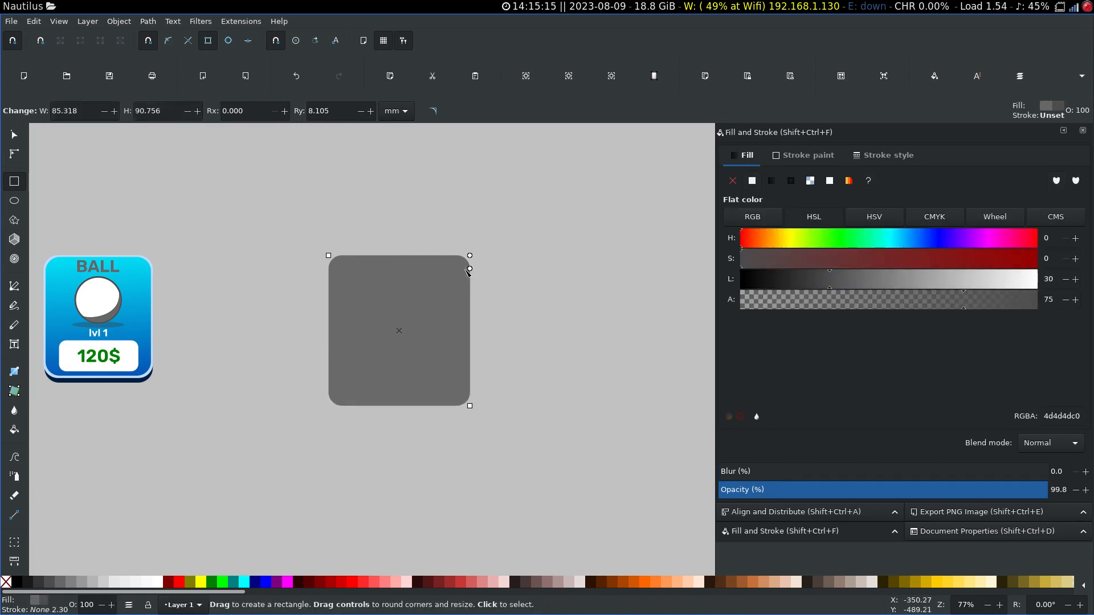
# Readjust the corner rounding of the new rectangle so its corners are rounder than first drawn
pyautogui.press('n')
pyautogui.moveTo(470, 268); pyautogui.dragTo(477, 249)
pyautogui.press('s')
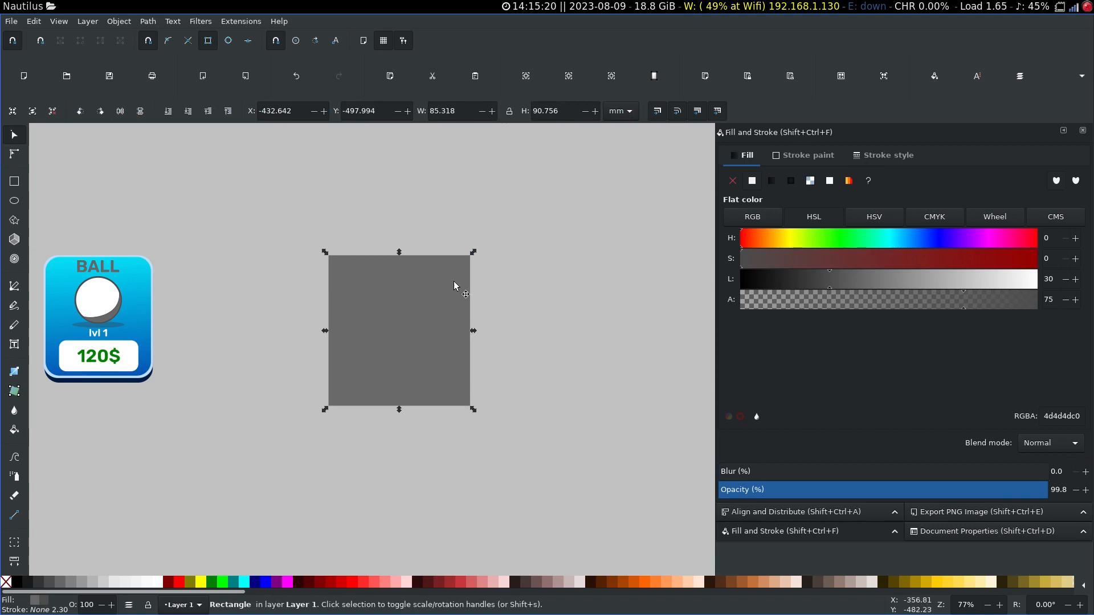
pyautogui.press('n')
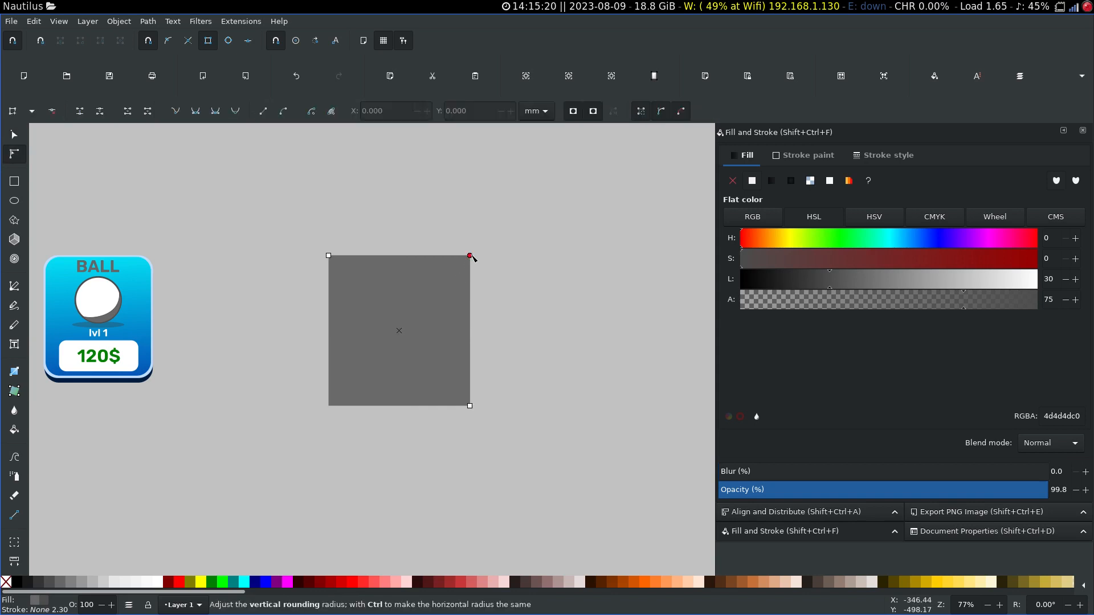
pyautogui.moveTo(471, 256); pyautogui.dragTo(470, 274)
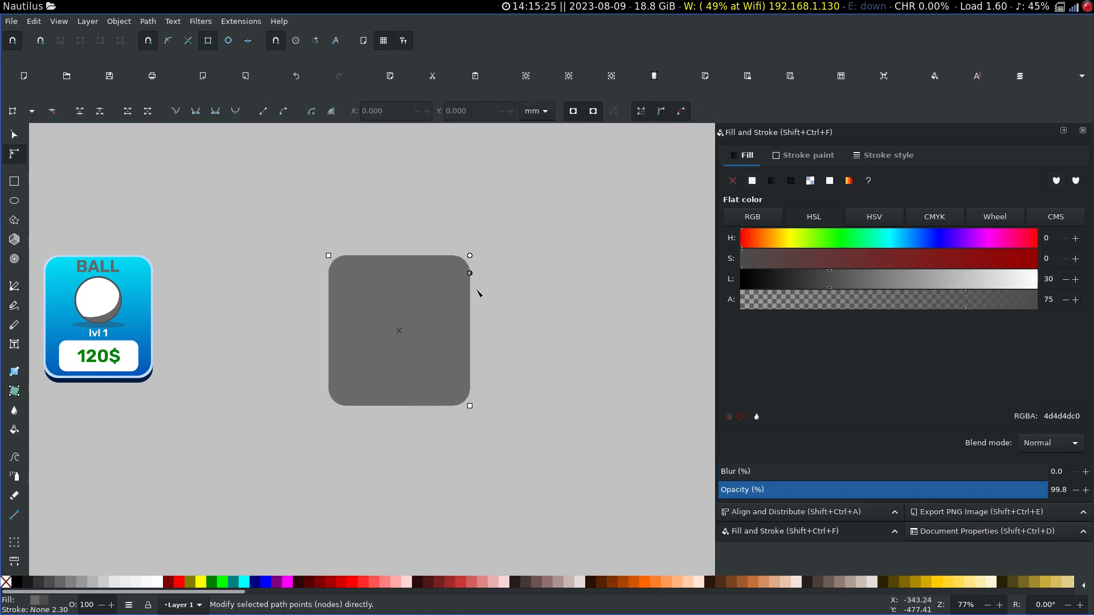
# Narrow the rounded rectangle from both sides to a width of about 80 mm
pyautogui.press('s')
pyautogui.scroll(1, 476, 300)
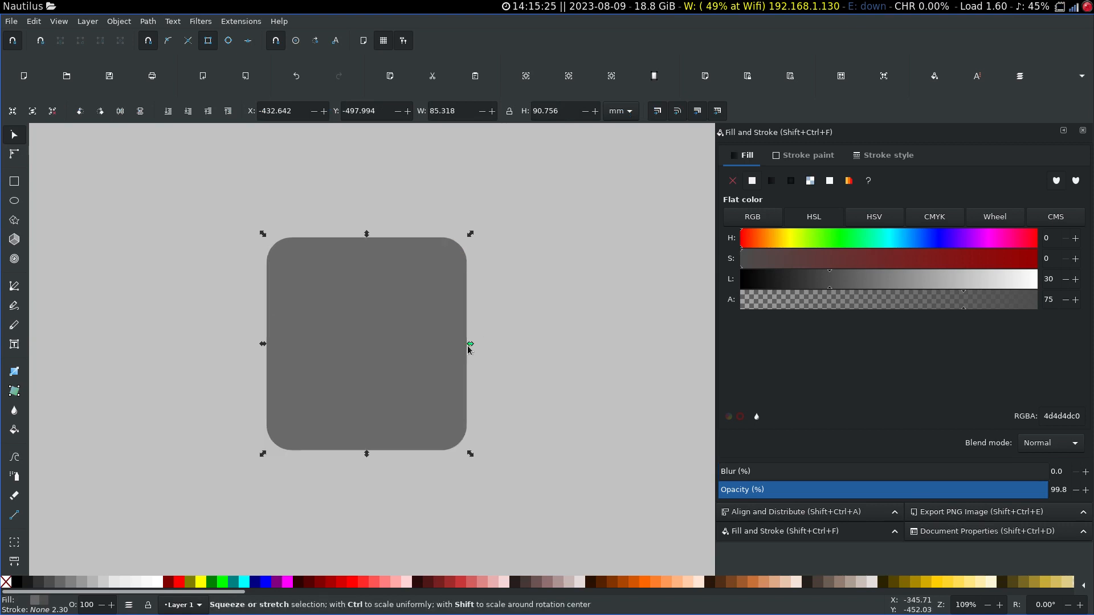
pyautogui.moveTo(468, 348); pyautogui.dragTo(459, 347)
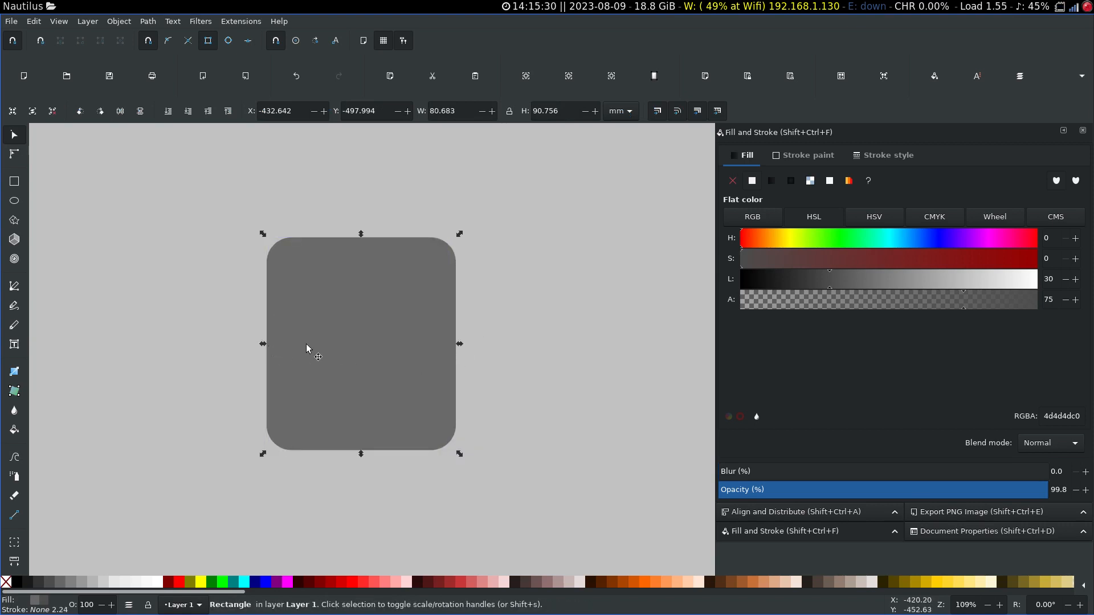
pyautogui.moveTo(264, 344); pyautogui.dragTo(269, 348)
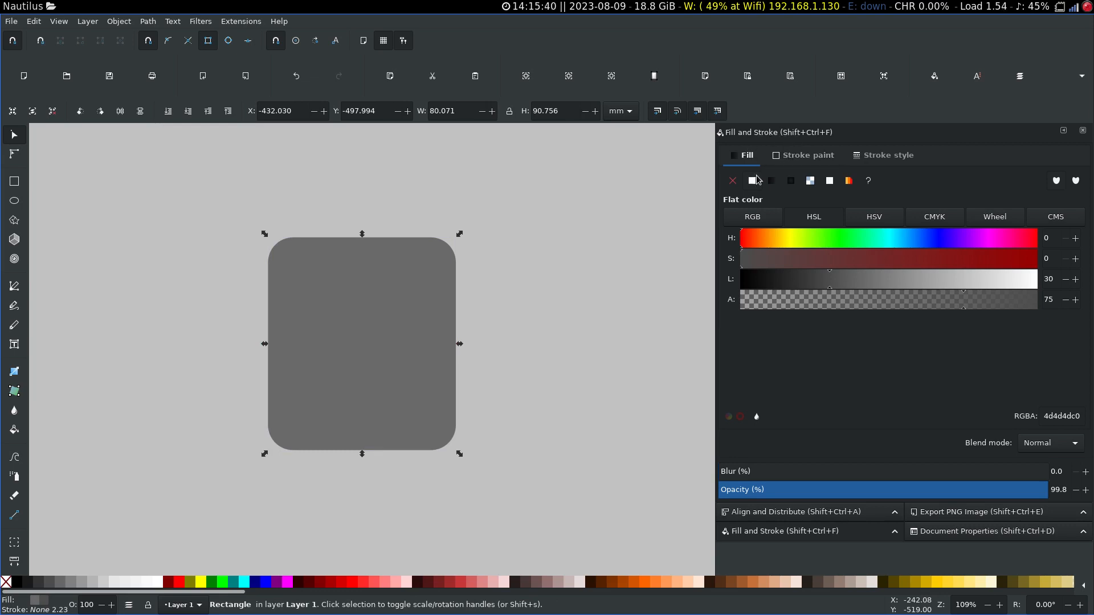
# Give the rectangle a fully opaque light blue fill with hue 217, saturation 73 and lightness 72
pyautogui.moveTo(911, 302); pyautogui.dragTo(1092, 295)
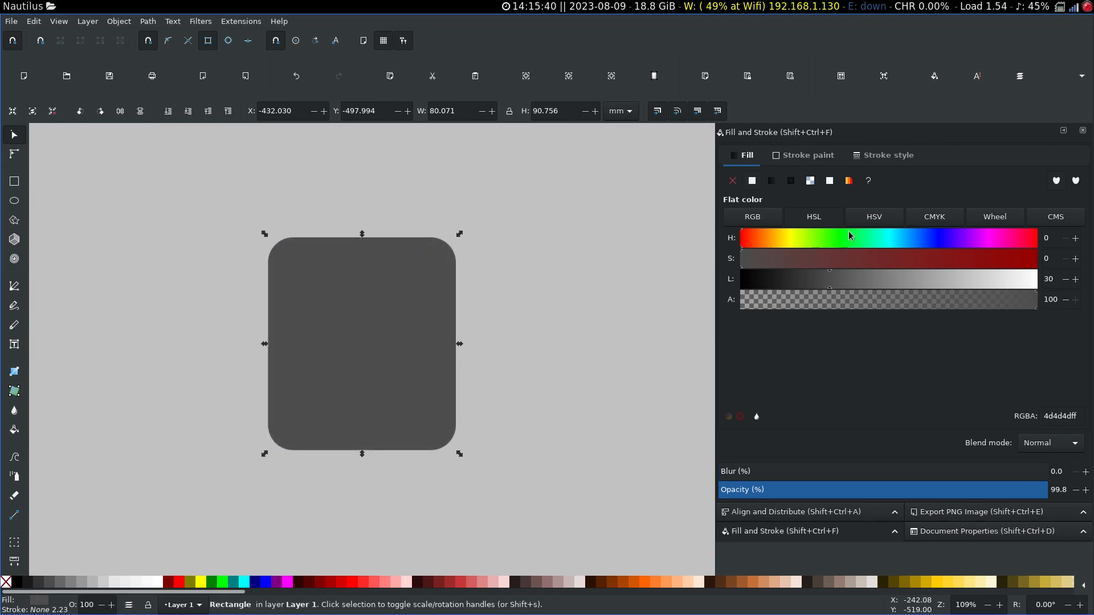
pyautogui.click(895, 239)
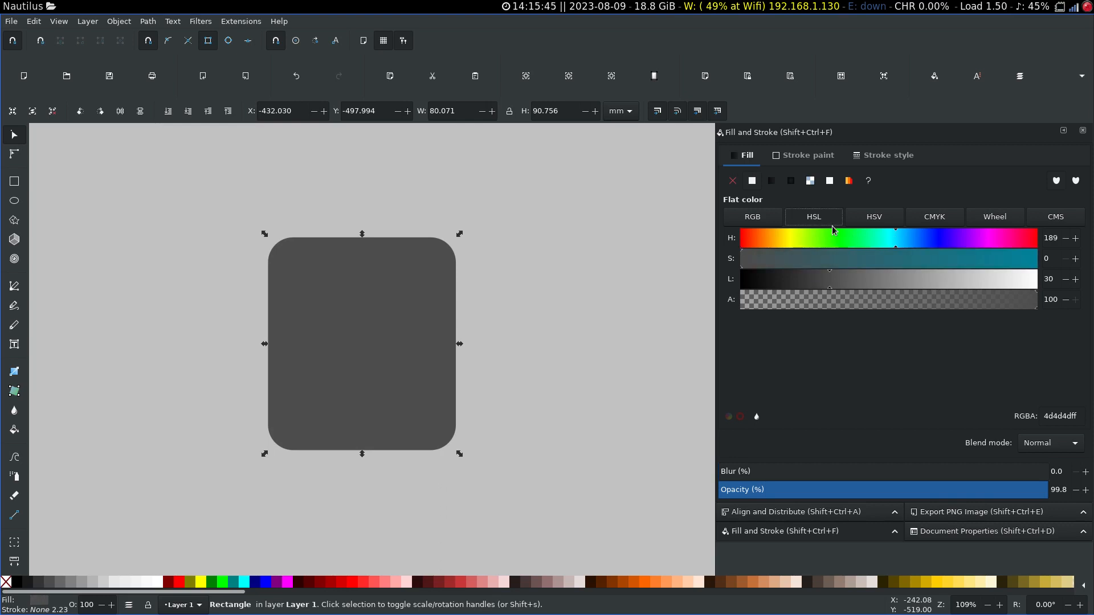
pyautogui.click(956, 281)
pyautogui.click(920, 239)
pyautogui.moveTo(899, 257); pyautogui.dragTo(957, 261)
pyautogui.click(506, 295)
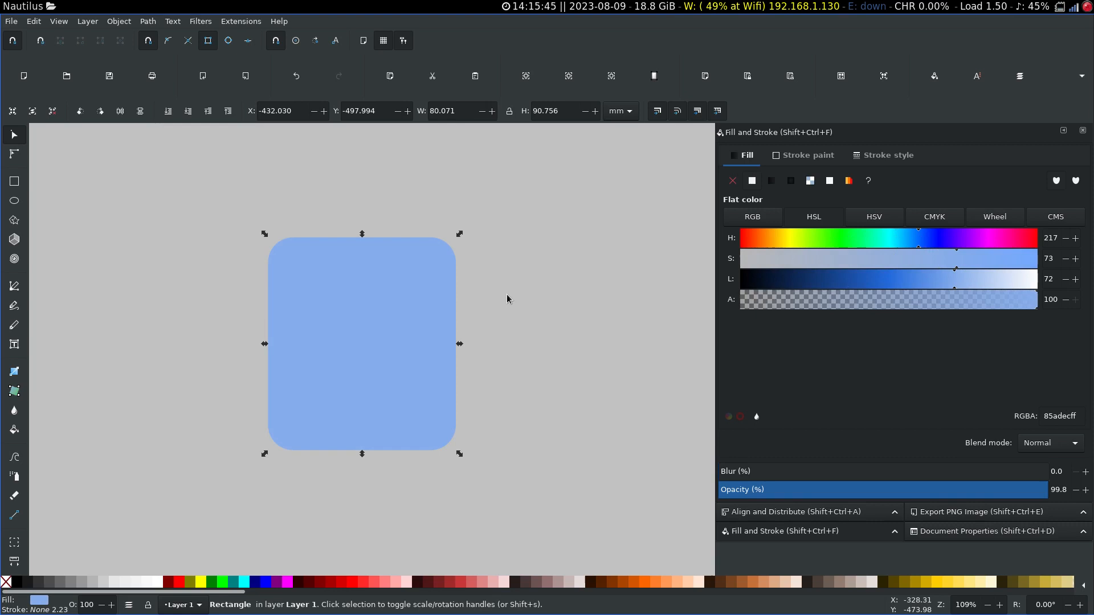
pyautogui.click(454, 344)
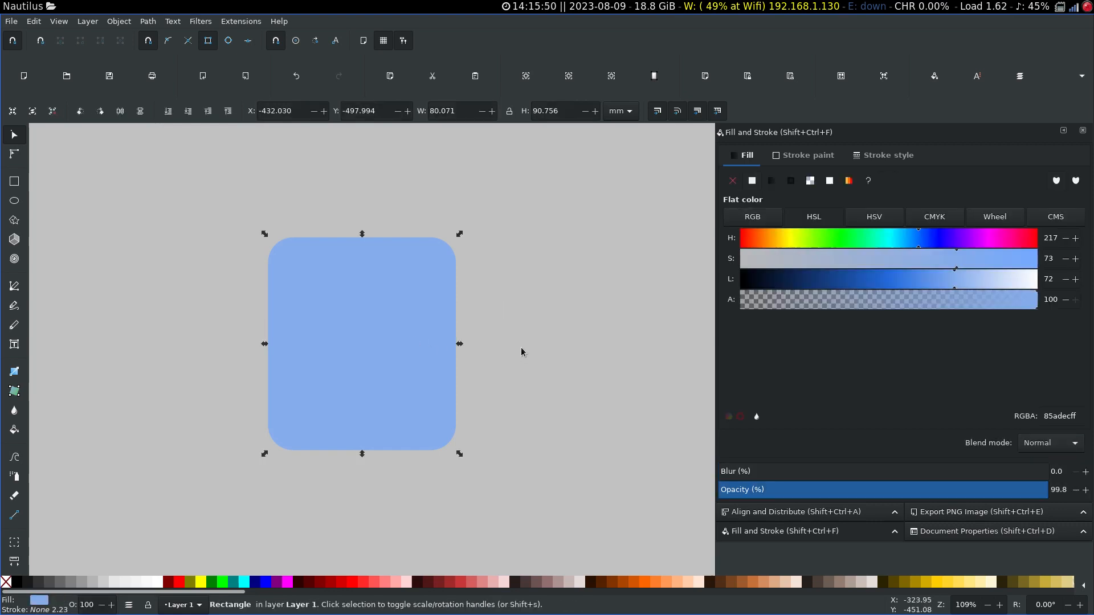
# Duplicate the blue rectangle, offset the copy straight down about 13 mm and fill it orange
pyautogui.click(793, 157)
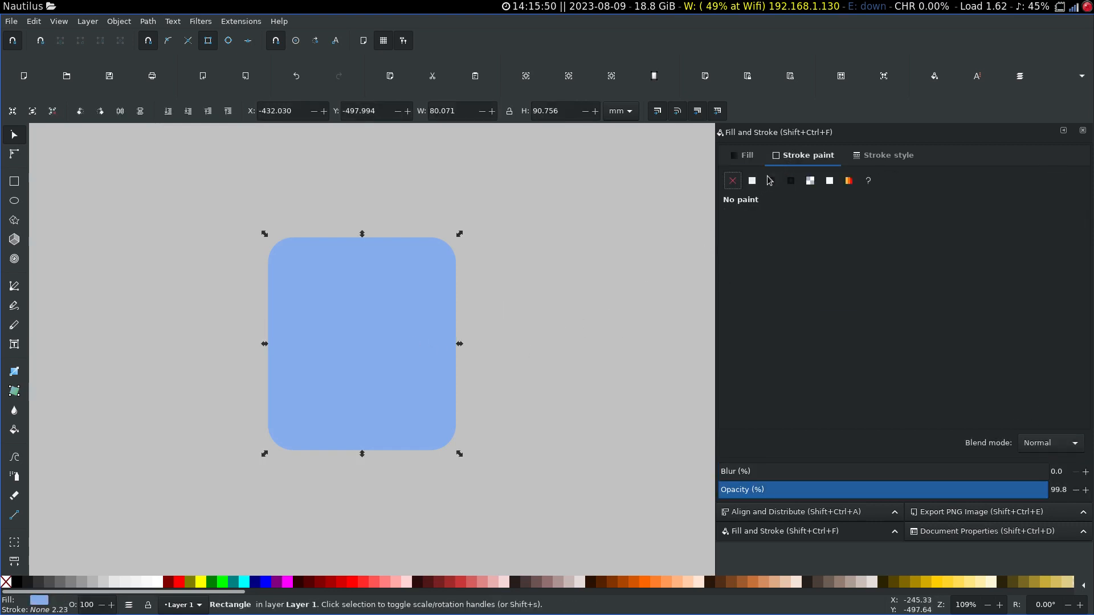
pyautogui.moveTo(578, 317); pyautogui.dragTo(541, 335)
pyautogui.click(385, 350)
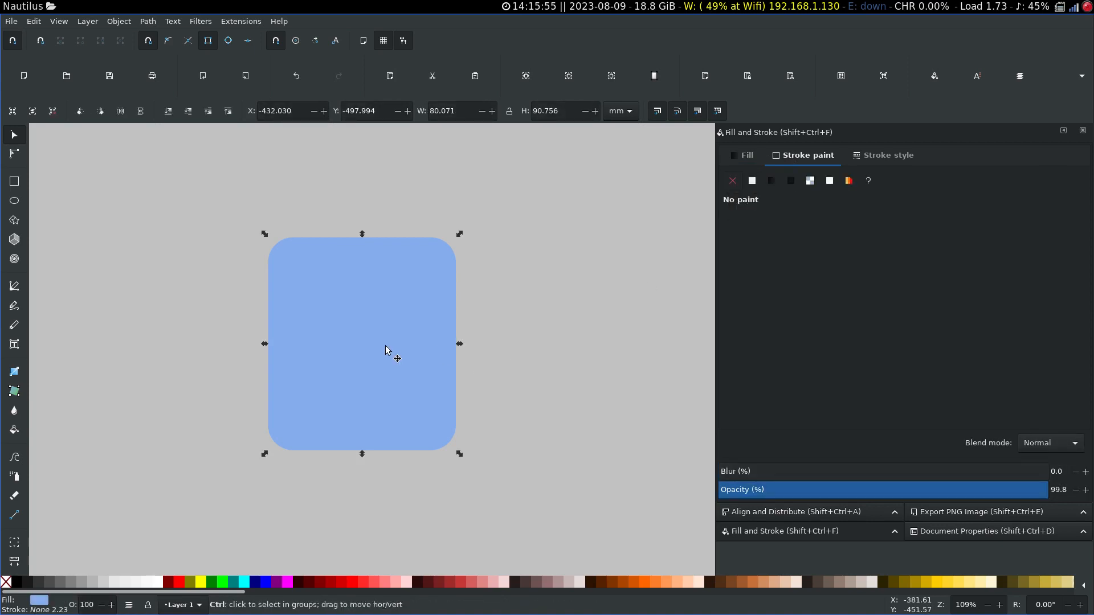
pyautogui.moveTo(385, 350); pyautogui.dragTo(383, 378)
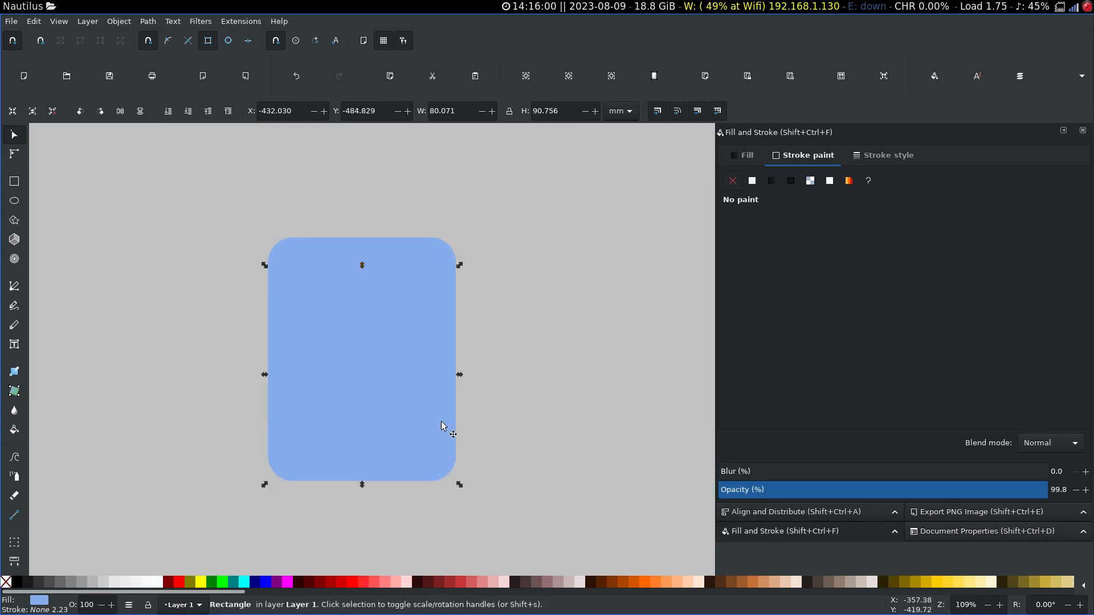
pyautogui.click(651, 582)
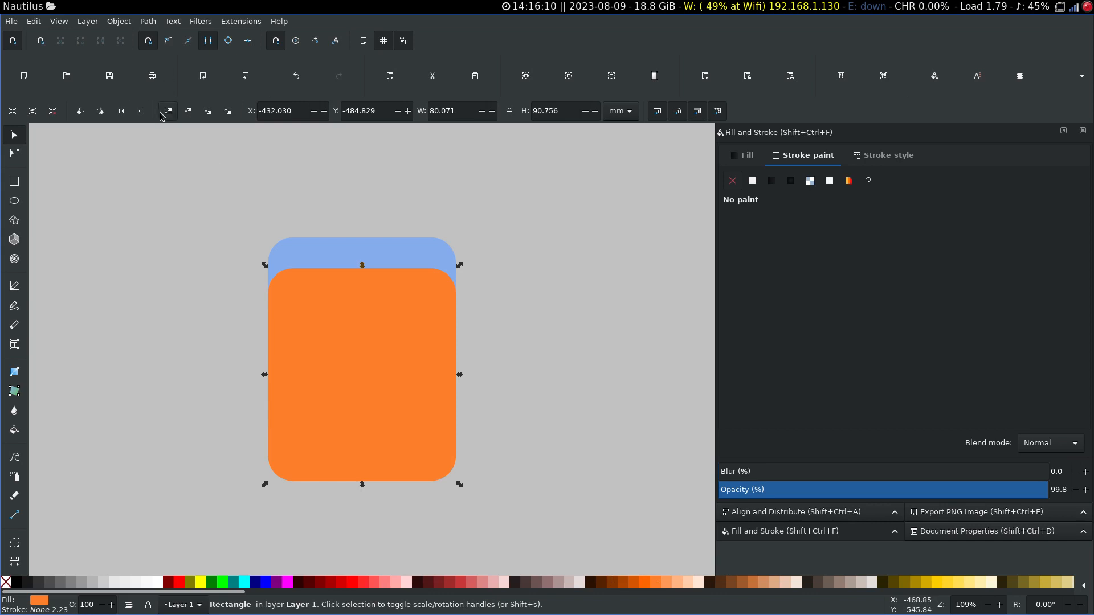
# Send the orange copy behind the blue rectangle and shift it up about 6 mm, leaving a narrower strip below
pyautogui.click(161, 114)
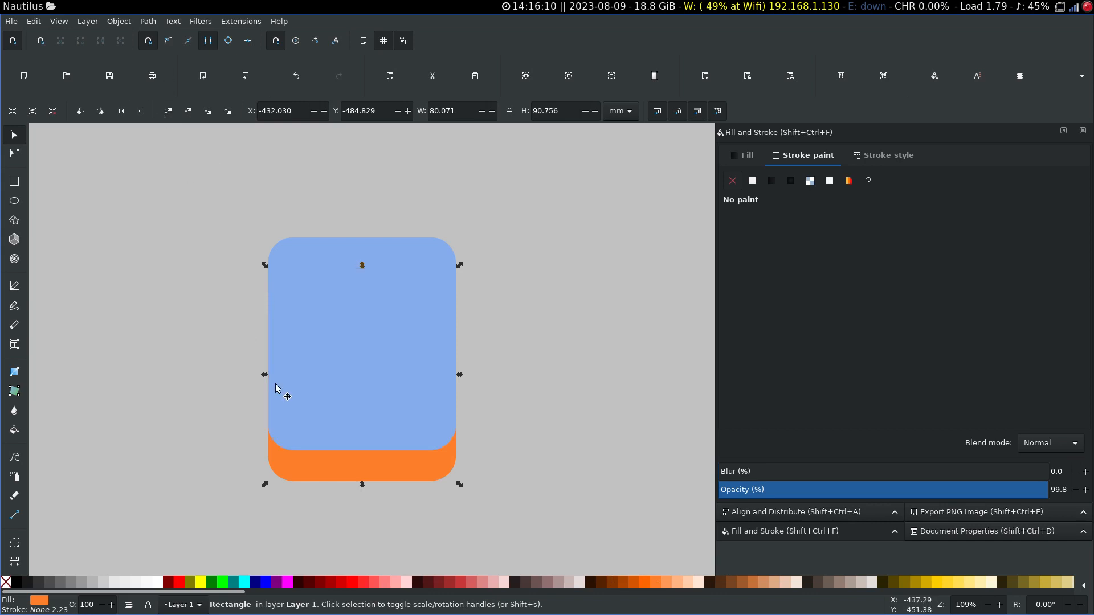
pyautogui.moveTo(337, 478); pyautogui.dragTo(349, 461)
pyautogui.scroll(1, 344, 473)
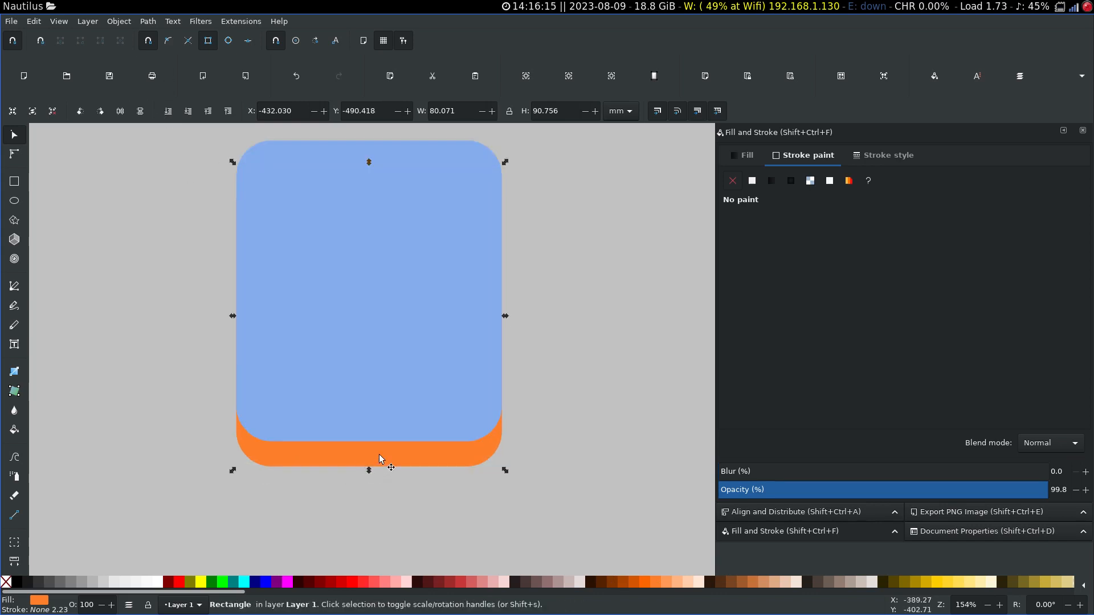
# Add a flat white stroke to the blue rectangle
pyautogui.click(525, 408)
pyautogui.click(359, 396)
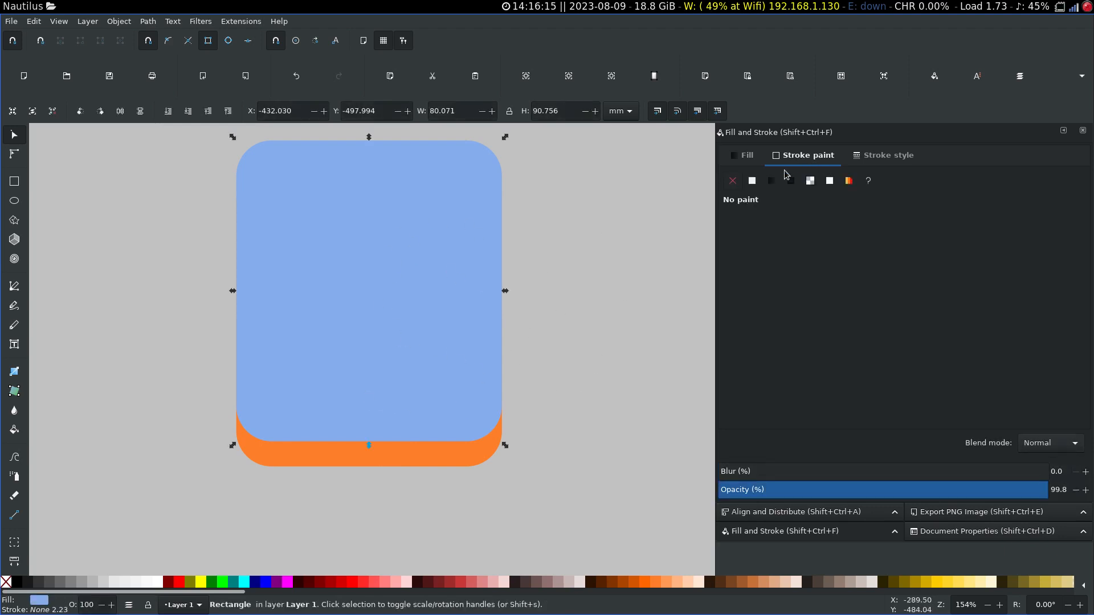
pyautogui.click(753, 181)
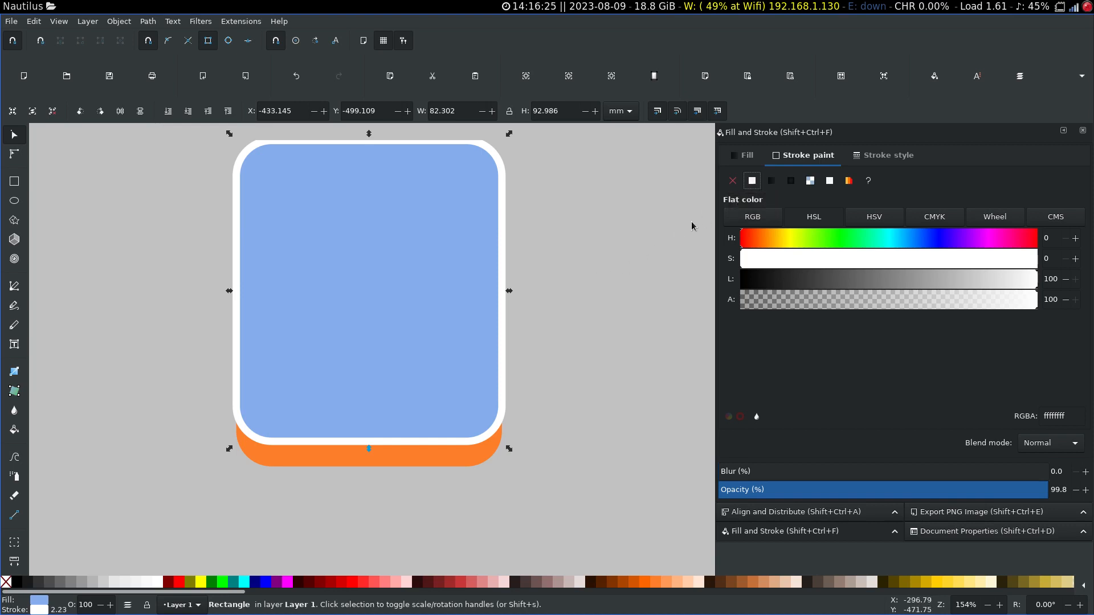
pyautogui.scroll(1, 505, 275)
pyautogui.scroll(-2, 524, 279)
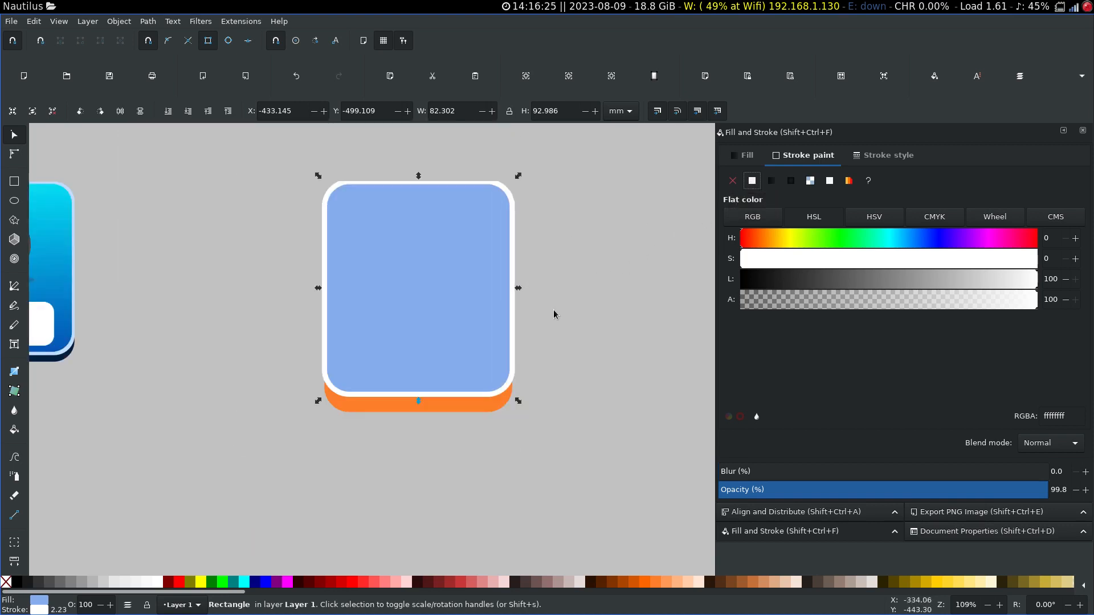
# Widen the orange rectangle evenly about its centre to about 82 mm so it matches the outer width of the white border
pyautogui.click(554, 311)
pyautogui.click(485, 400)
pyautogui.click(478, 427)
pyautogui.scroll(2, 481, 421)
pyautogui.click(494, 409)
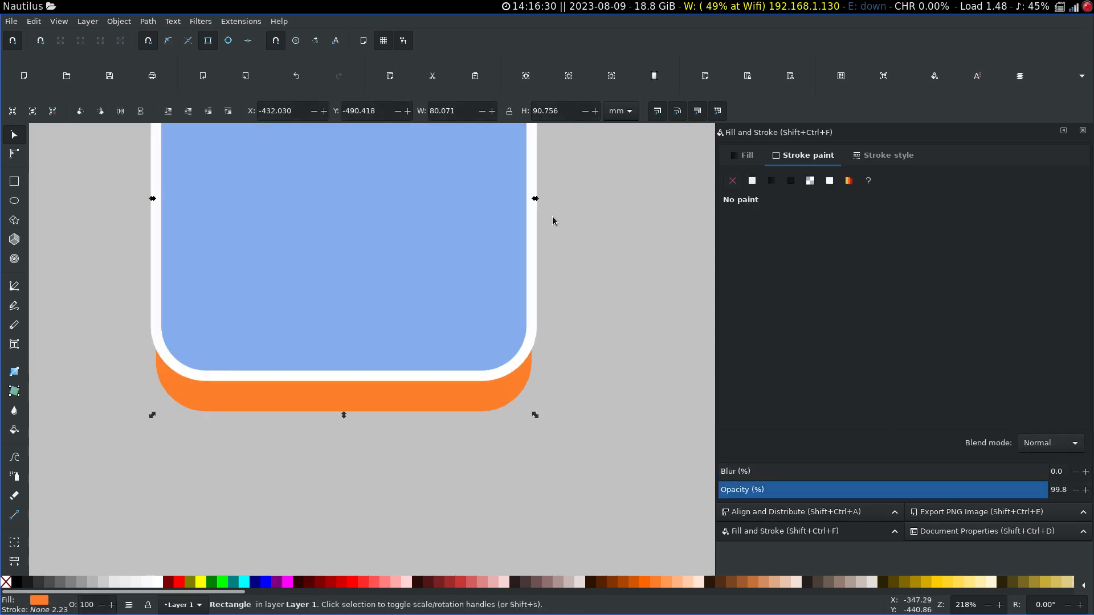
pyautogui.moveTo(533, 200); pyautogui.dragTo(538, 200)
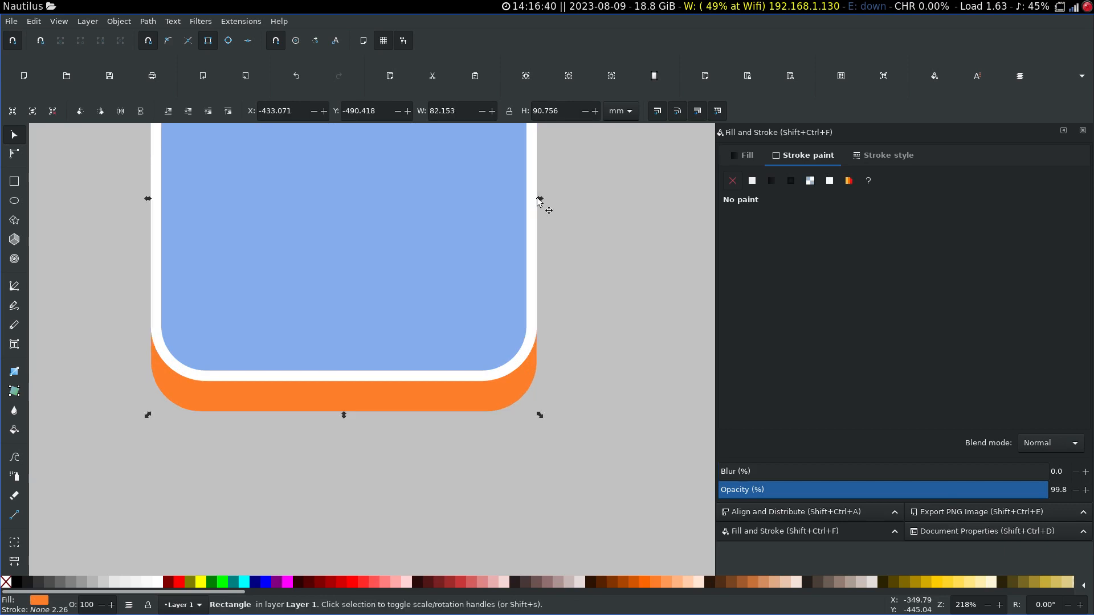
pyautogui.moveTo(539, 200)
pyautogui.mouseDown()
pyautogui.moveTo(515, 220)
pyautogui.moveTo(547, 220)
pyautogui.moveTo(515, 225)
pyautogui.moveTo(536, 220)
pyautogui.moveTo(534, 198)
pyautogui.mouseUp()
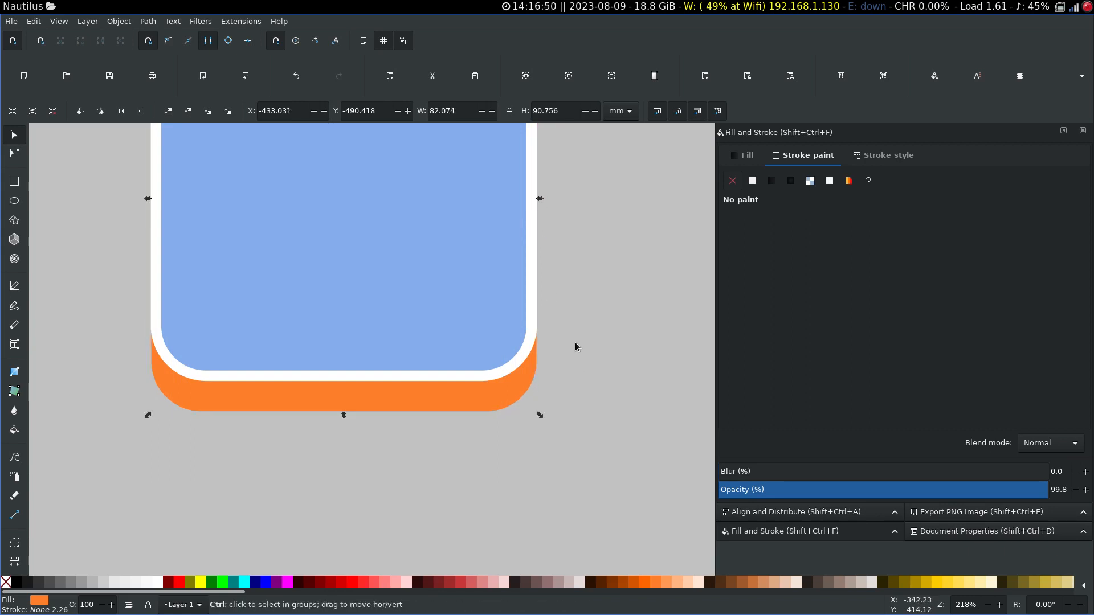
pyautogui.scroll(-2, 576, 347)
pyautogui.scroll(1, 498, 475)
pyautogui.scroll(1, 498, 475)
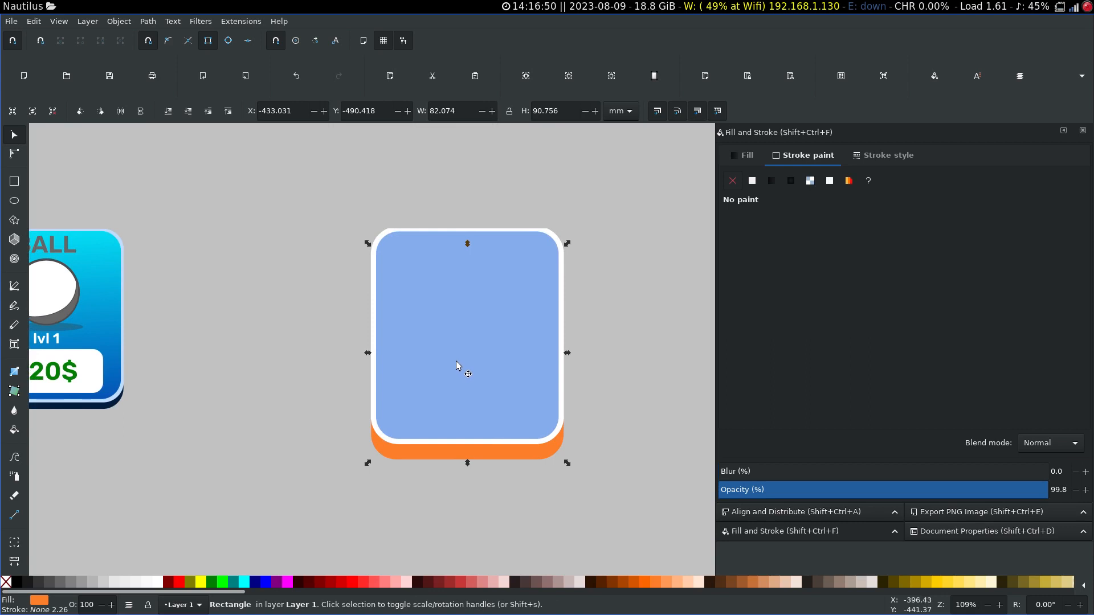
# Apply a diagonal linear gradient to the blue rectangle from upper left to lower right and set its start stop to hue 193
pyautogui.click(487, 386)
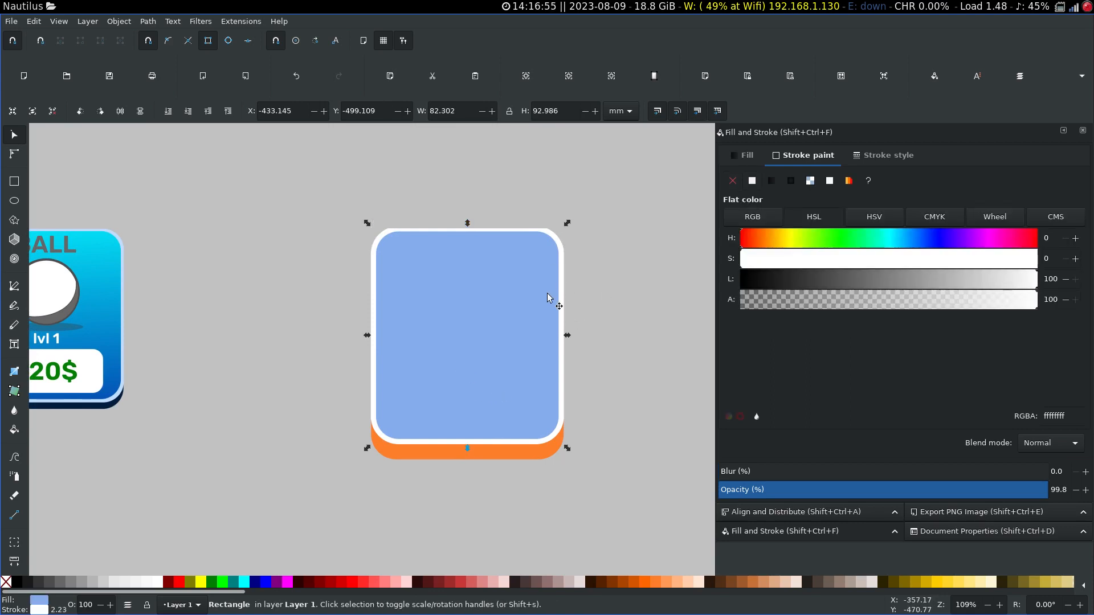
pyautogui.press('g')
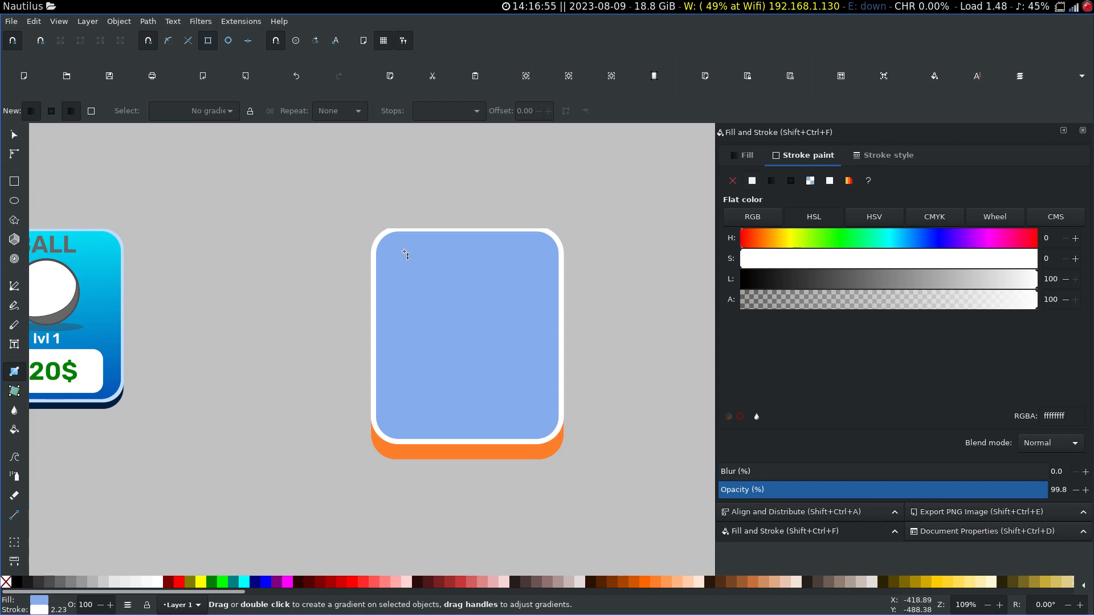
pyautogui.moveTo(412, 266); pyautogui.dragTo(539, 421)
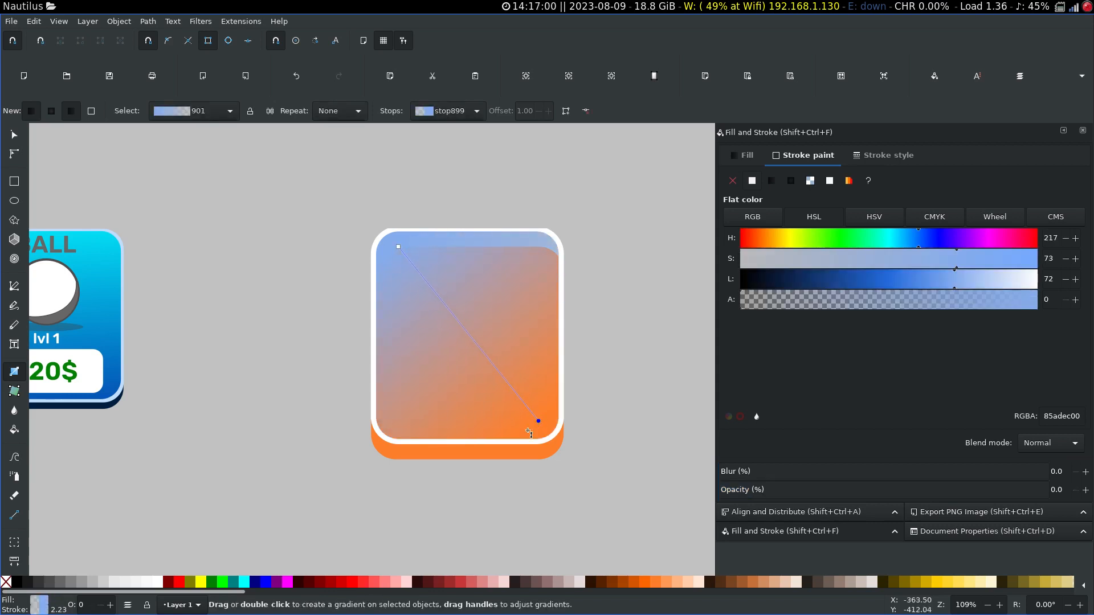
pyautogui.click(399, 247)
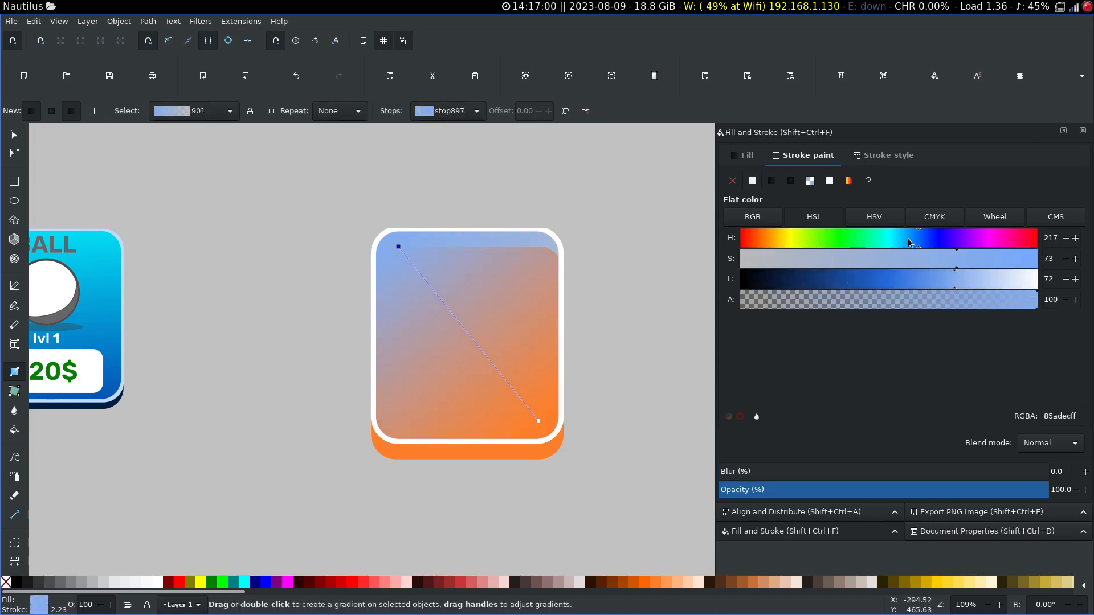
pyautogui.moveTo(910, 242); pyautogui.dragTo(900, 241)
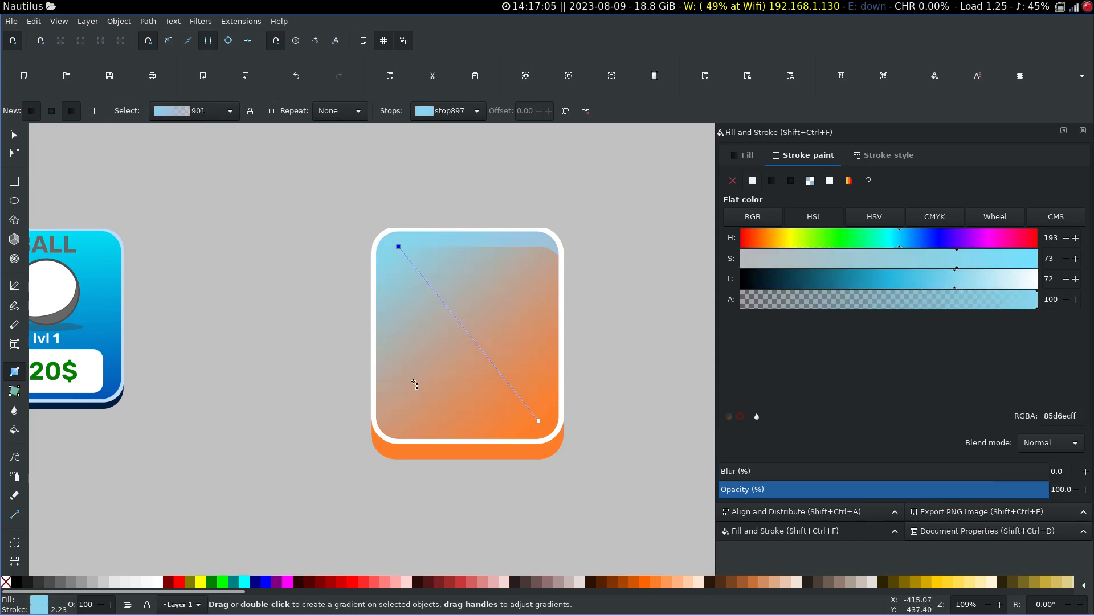
# Make the gradient's end stop fully opaque and darken it to lightness 44
pyautogui.click(538, 421)
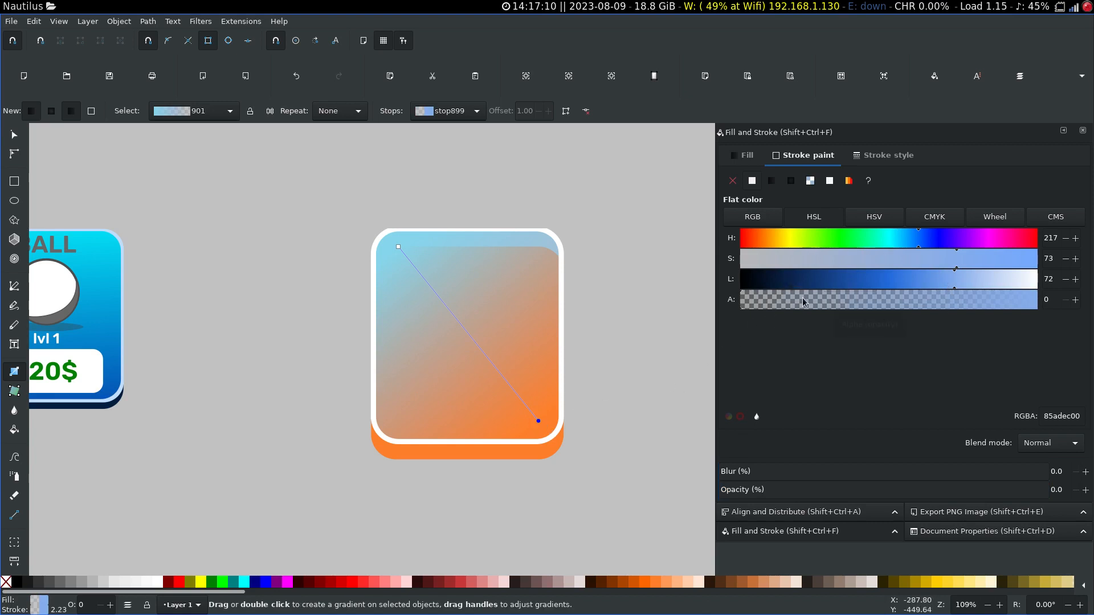
pyautogui.click(853, 300)
pyautogui.moveTo(914, 300); pyautogui.dragTo(1092, 330)
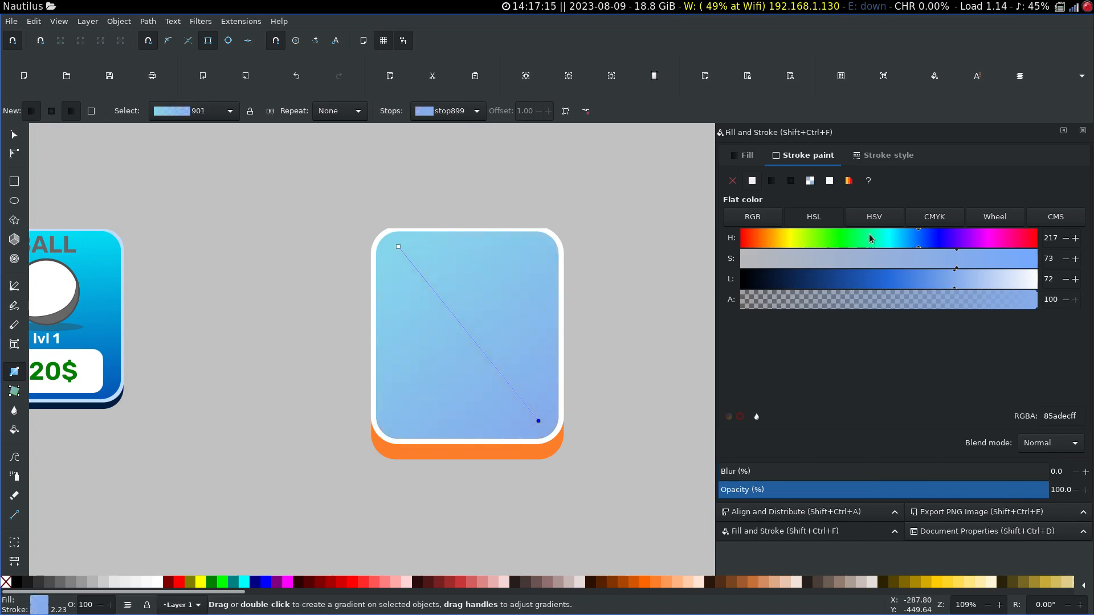
pyautogui.moveTo(916, 289); pyautogui.dragTo(867, 284)
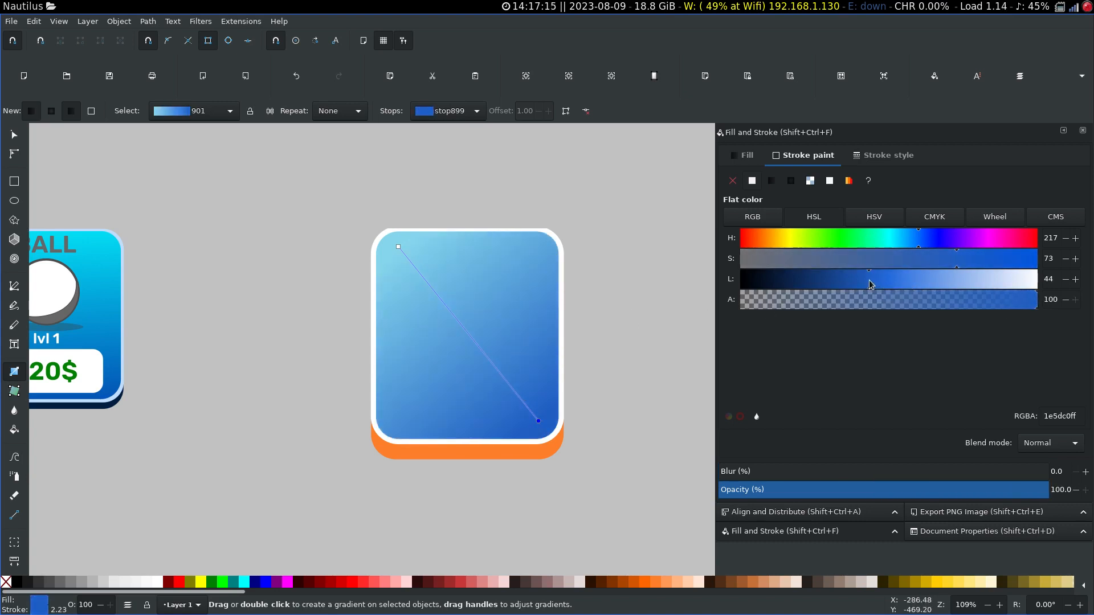
pyautogui.press('Escape')
pyautogui.press('s')
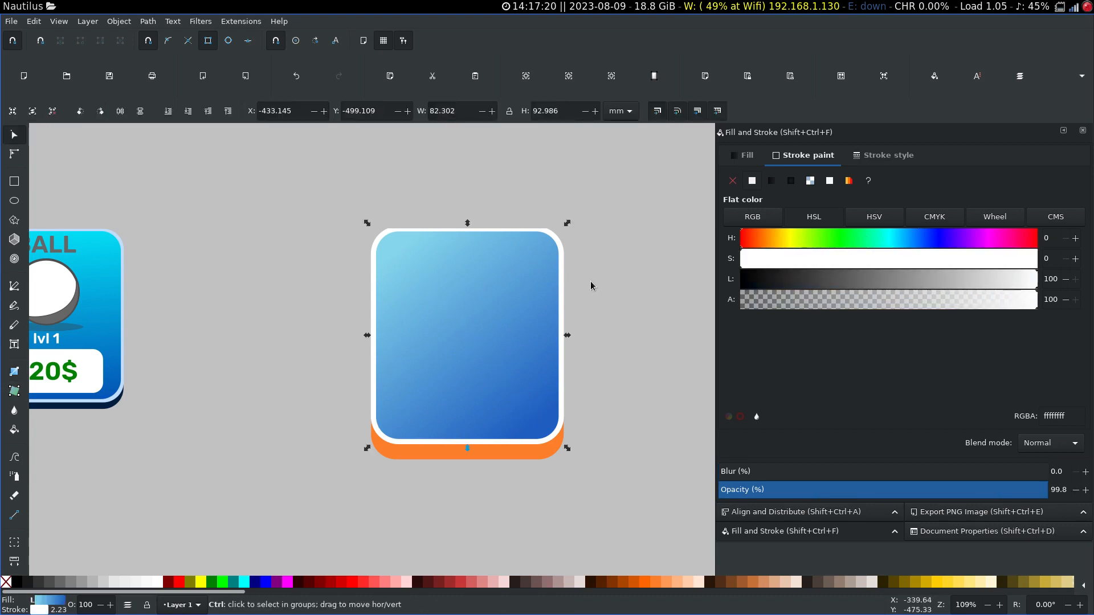
# Compare with the BALL card and recolour the orange rectangle with the dark blue sampled from the gradient's lower right corner
pyautogui.scroll(-1, 588, 283)
pyautogui.scroll(1, 591, 283)
pyautogui.scroll(1, 593, 283)
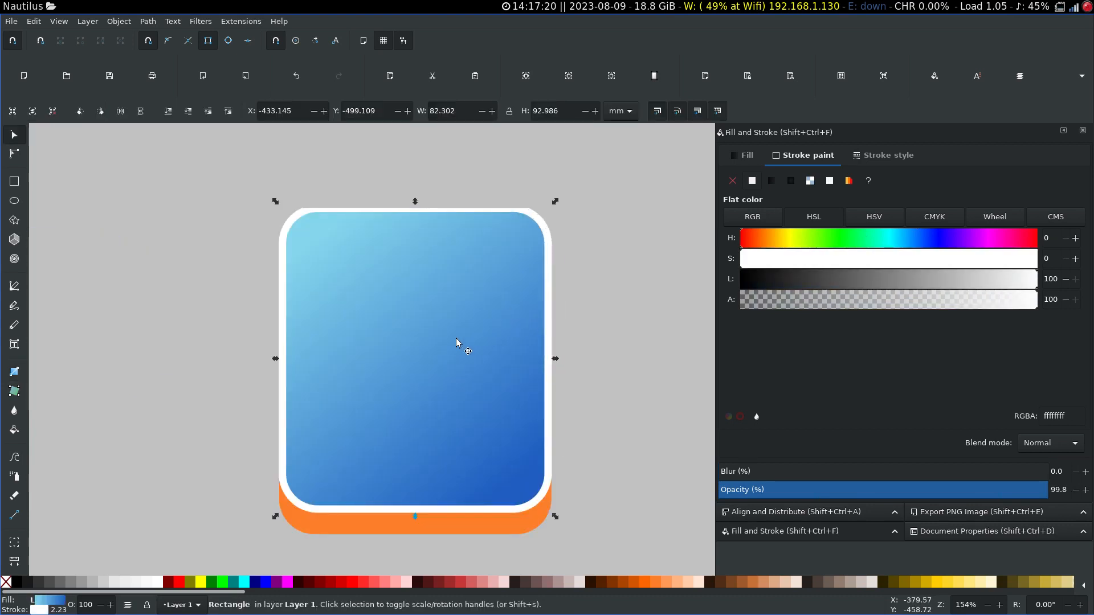
pyautogui.press('space')
pyautogui.moveTo(231, 323); pyautogui.dragTo(694, 333)
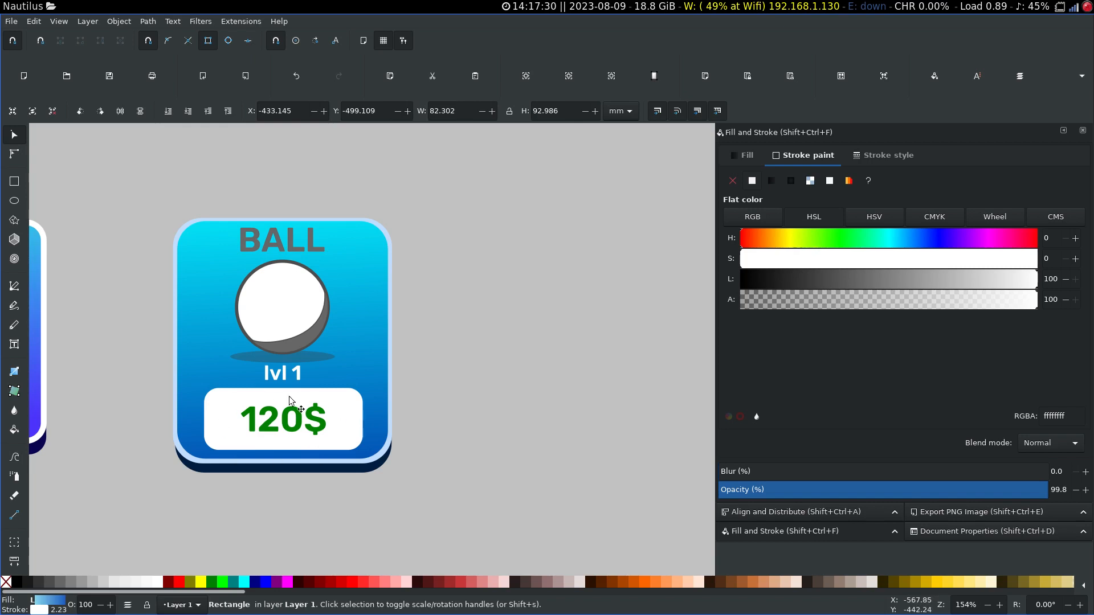
pyautogui.moveTo(611, 425); pyautogui.dragTo(219, 361)
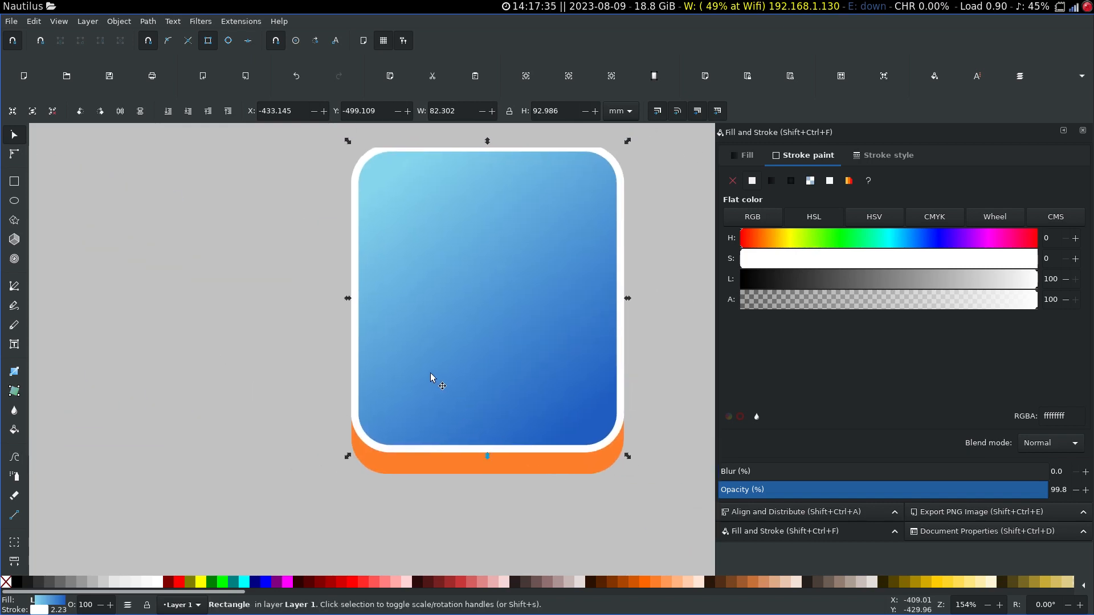
pyautogui.click(522, 468)
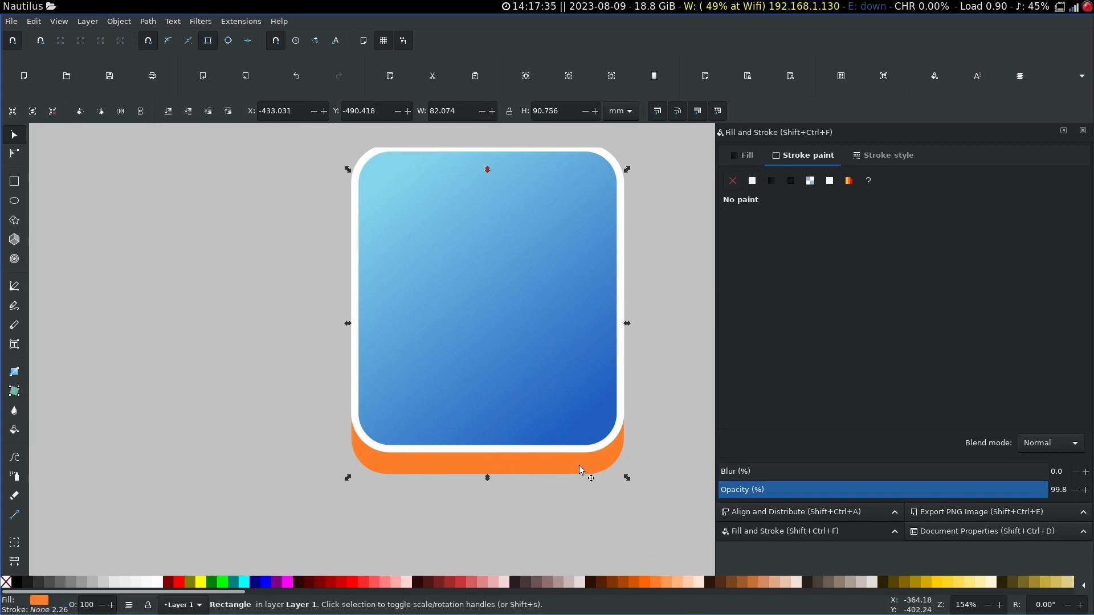
pyautogui.press('d')
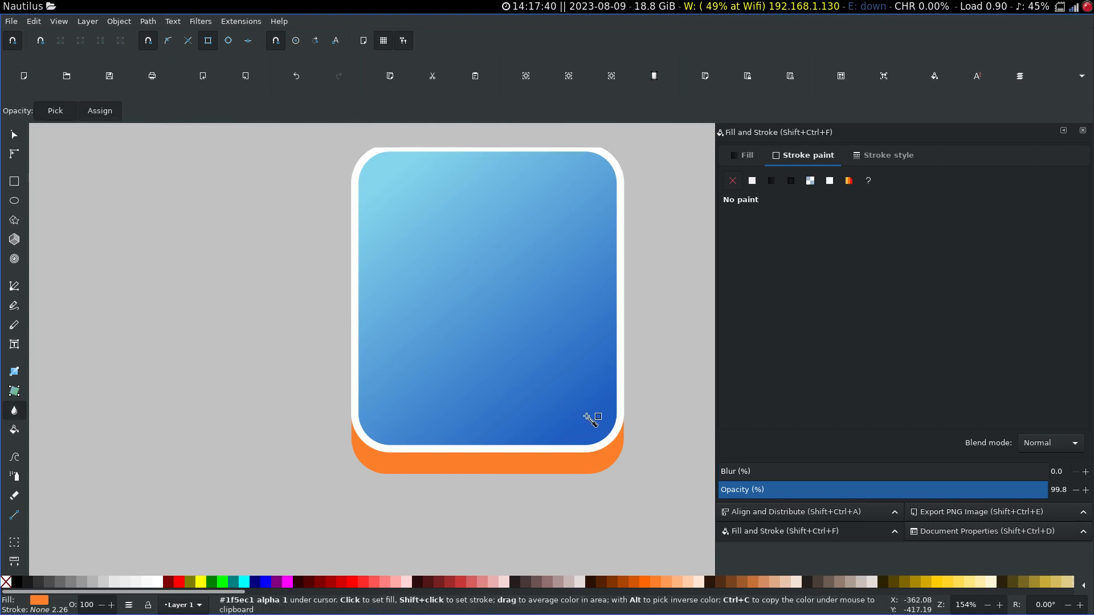
pyautogui.click(592, 419)
pyautogui.press('s')
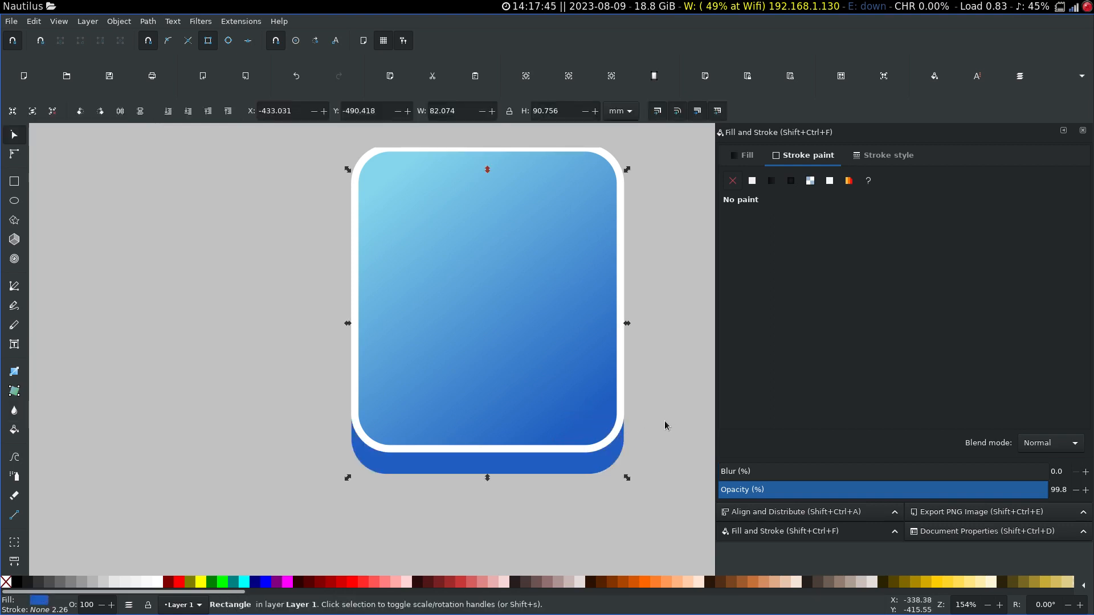
# Darken the fill of the card's rear depth rectangle to lightness 24
pyautogui.click(748, 154)
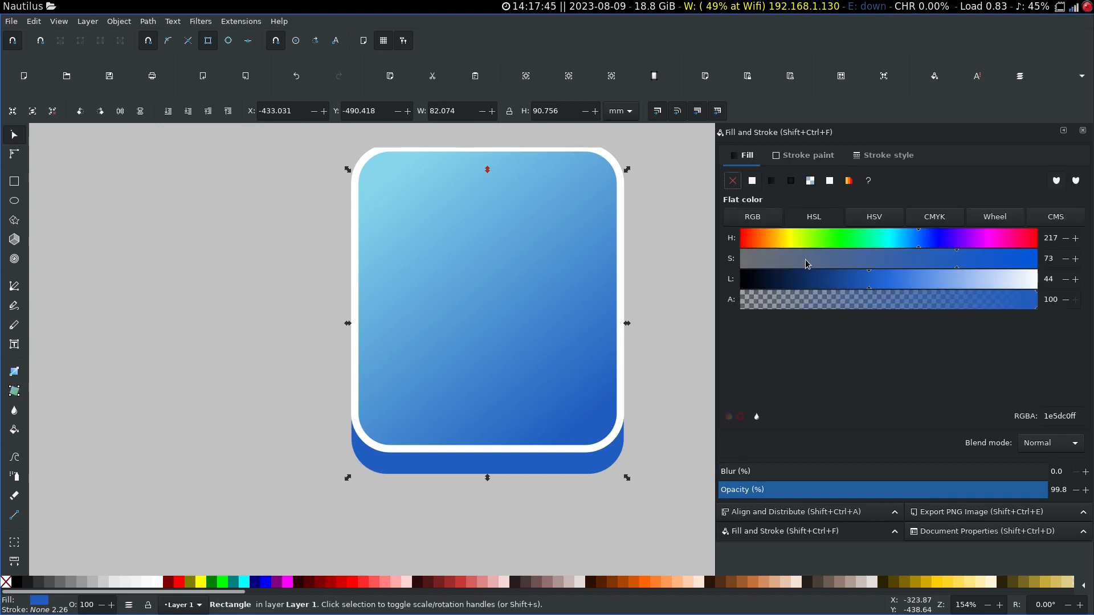
pyautogui.click(821, 285)
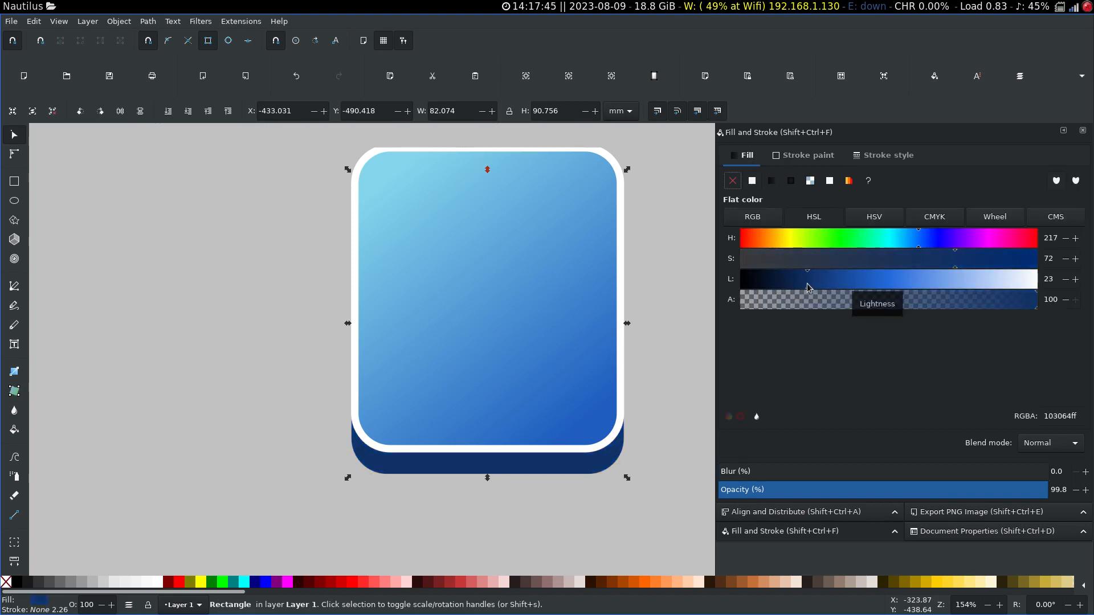
pyautogui.moveTo(807, 286); pyautogui.dragTo(811, 287)
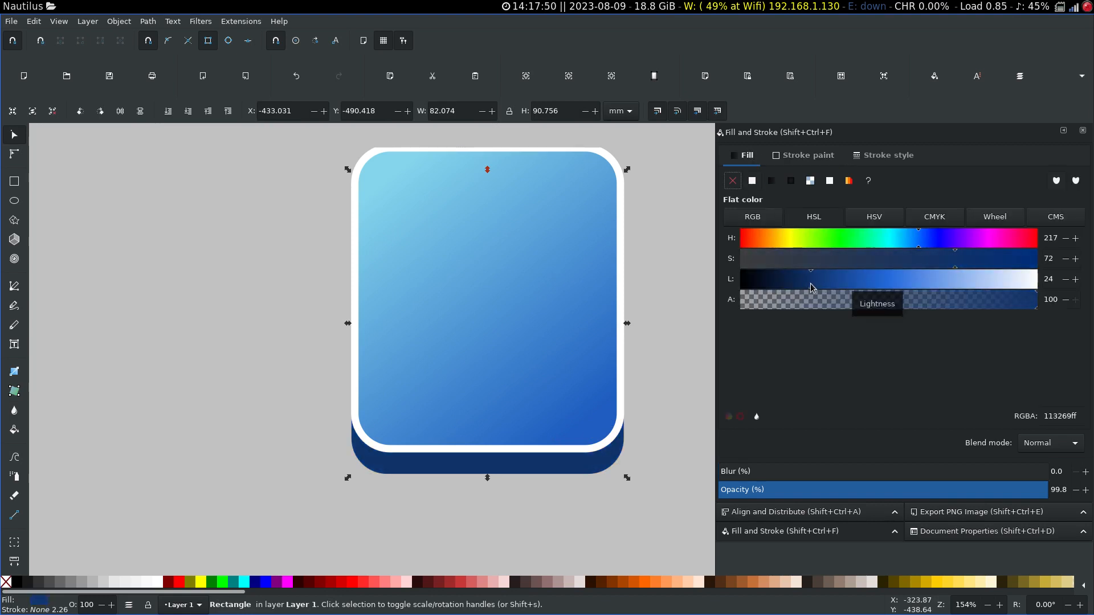
pyautogui.click(664, 354)
pyautogui.click(596, 472)
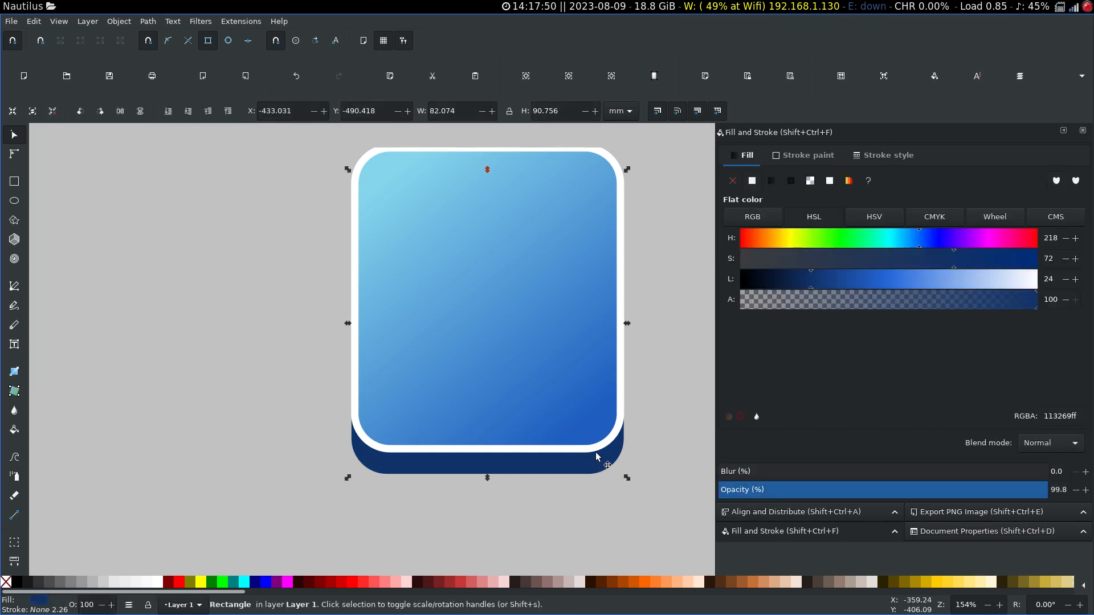
# Draw a rounded rectangle about 59 by 31 mm in the card's lower half and fill it white
pyautogui.press('r')
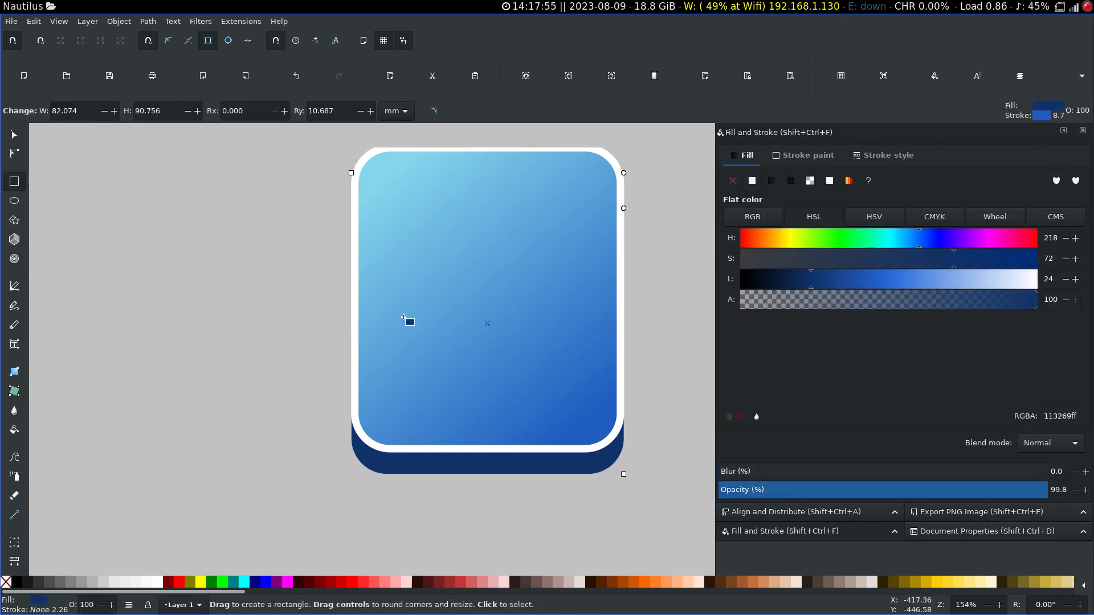
pyautogui.moveTo(392, 319)
pyautogui.mouseDown()
pyautogui.moveTo(512, 395)
pyautogui.moveTo(590, 427)
pyautogui.mouseUp()
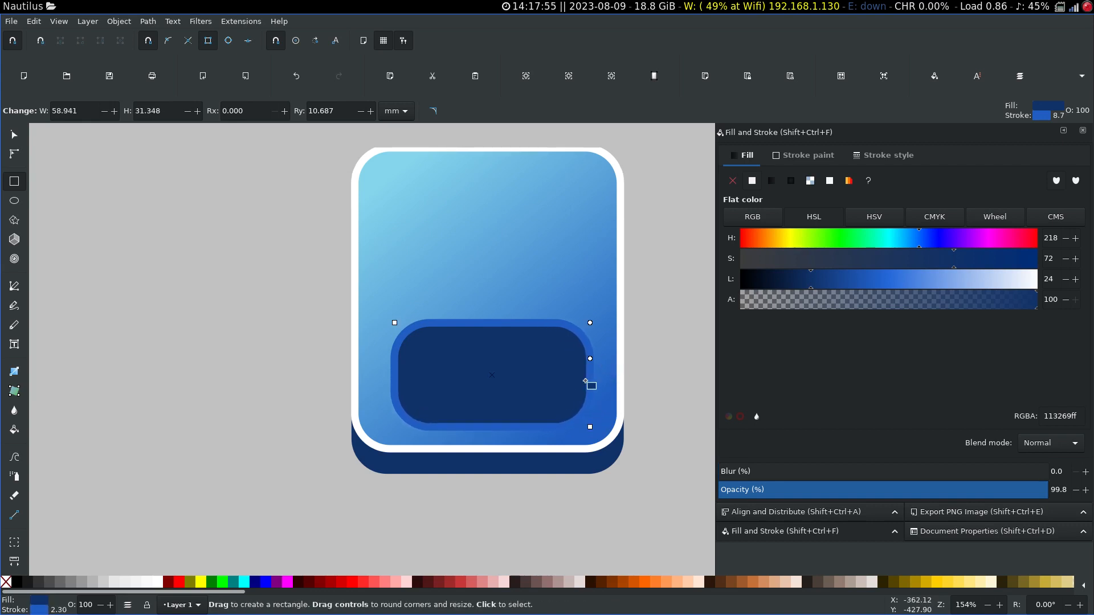
pyautogui.press('s')
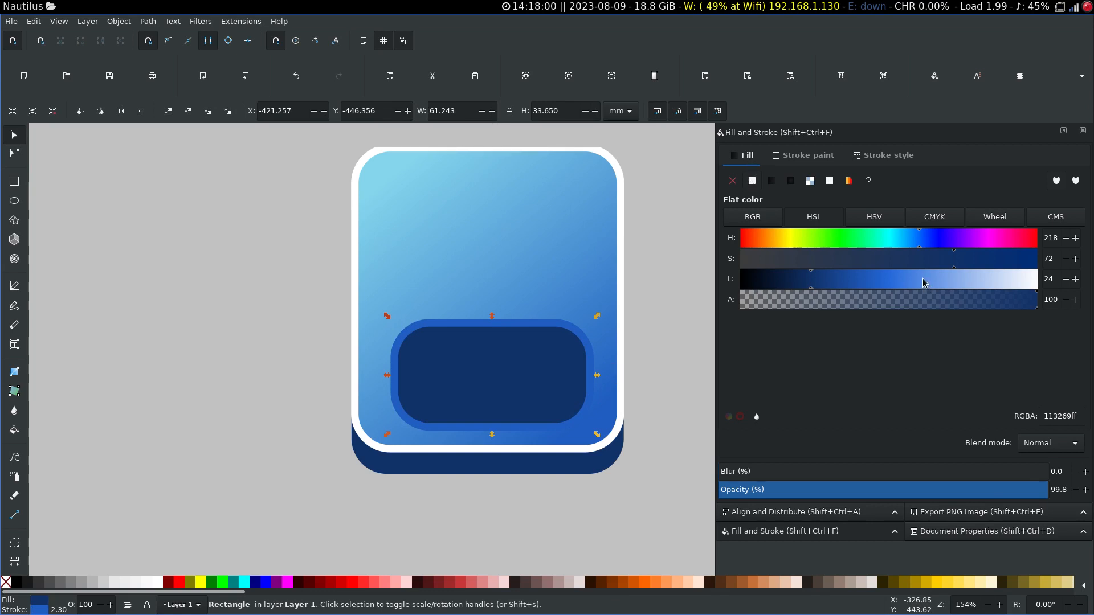
pyautogui.moveTo(927, 282); pyautogui.dragTo(1063, 279)
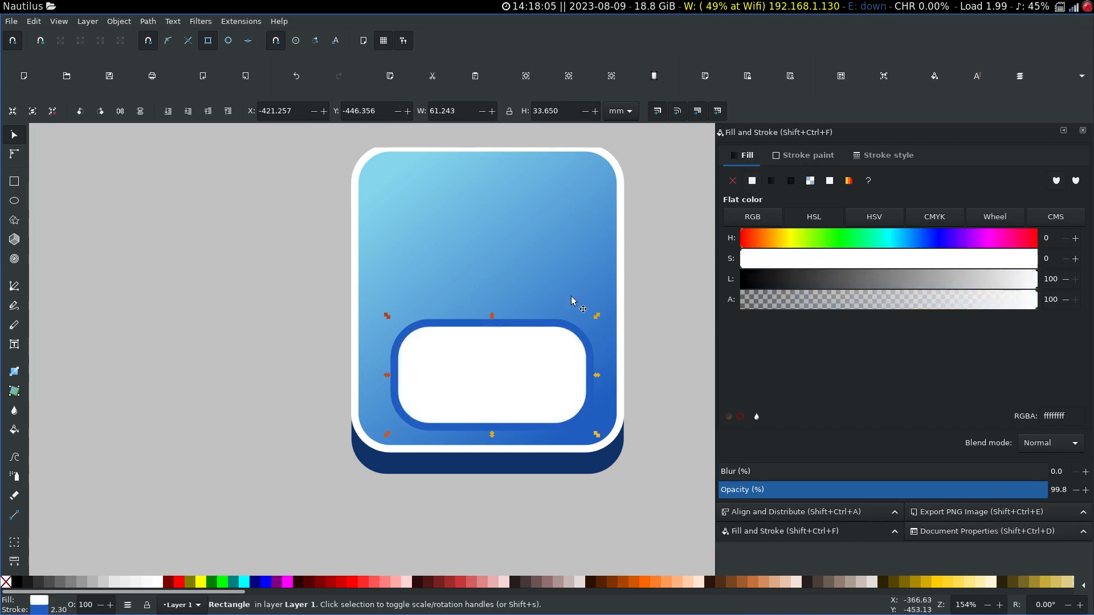
# Reduce the white rectangle's corner rounding and shrink it to about 54 by 27 mm
pyautogui.click(572, 337)
pyautogui.press('n')
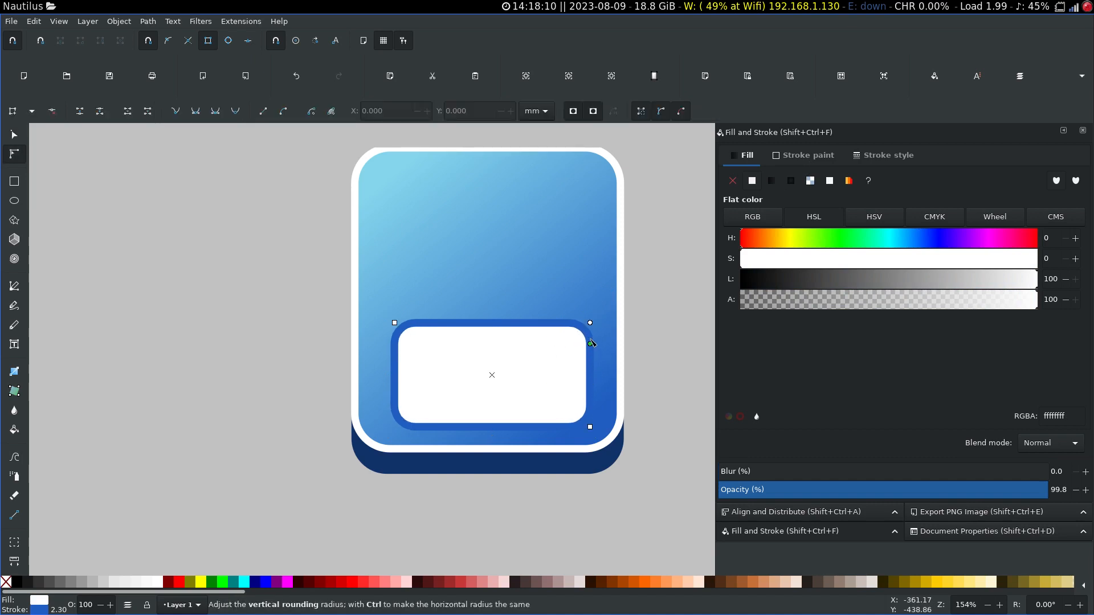
pyautogui.press('s')
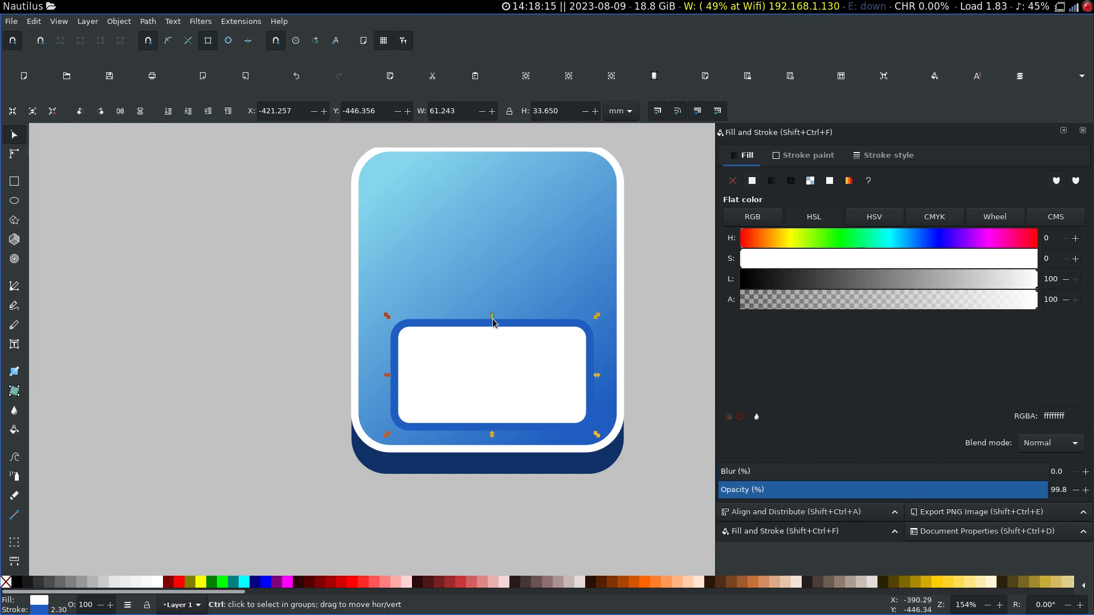
pyautogui.moveTo(492, 316); pyautogui.dragTo(490, 335)
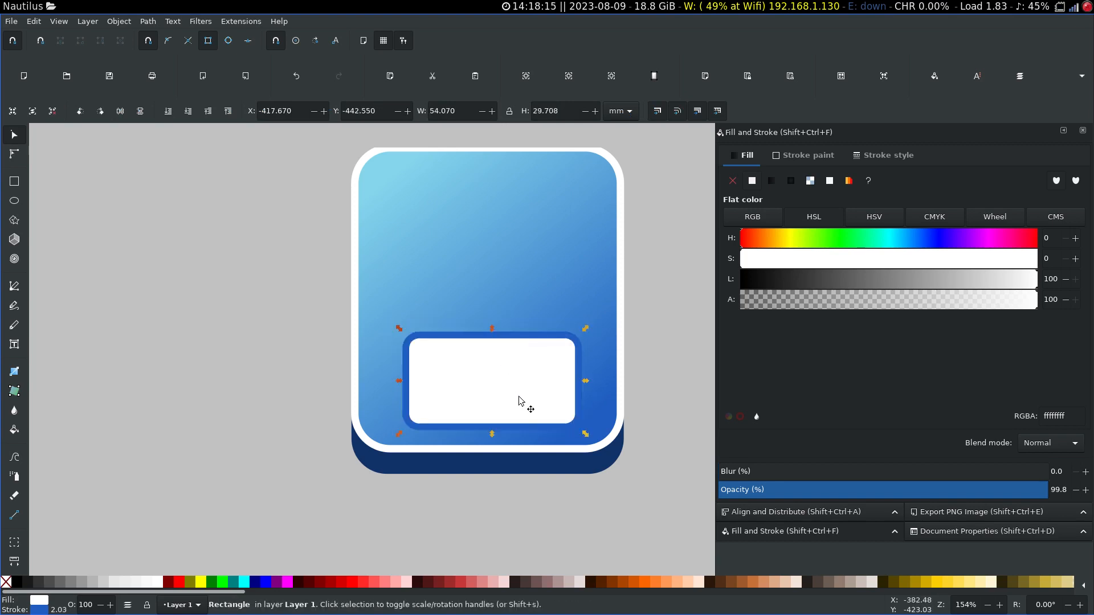
pyautogui.scroll(2, 524, 403)
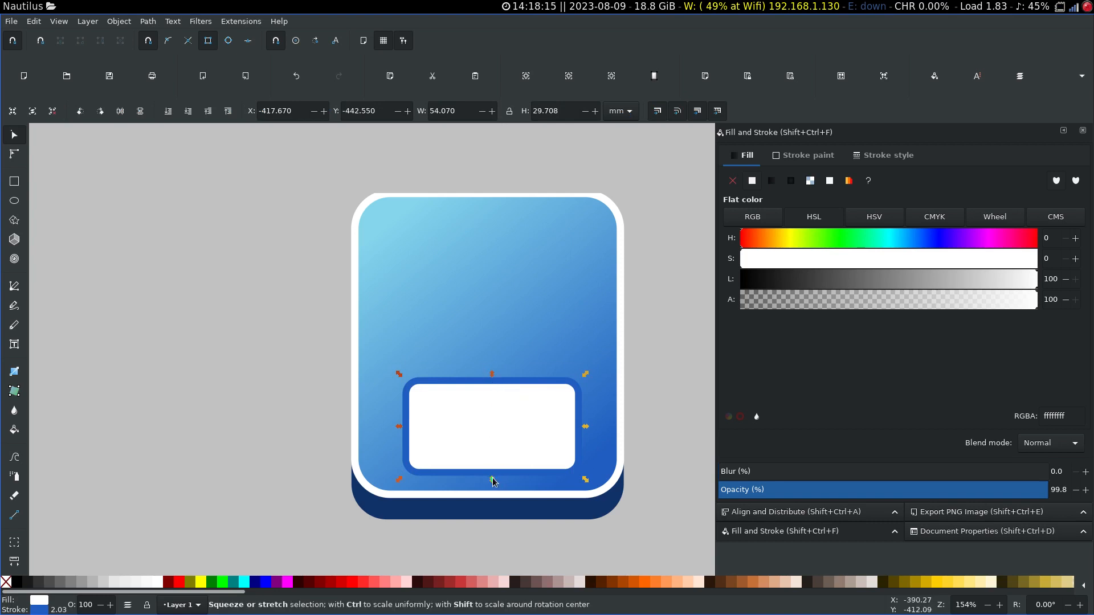
pyautogui.moveTo(492, 480); pyautogui.dragTo(491, 469)
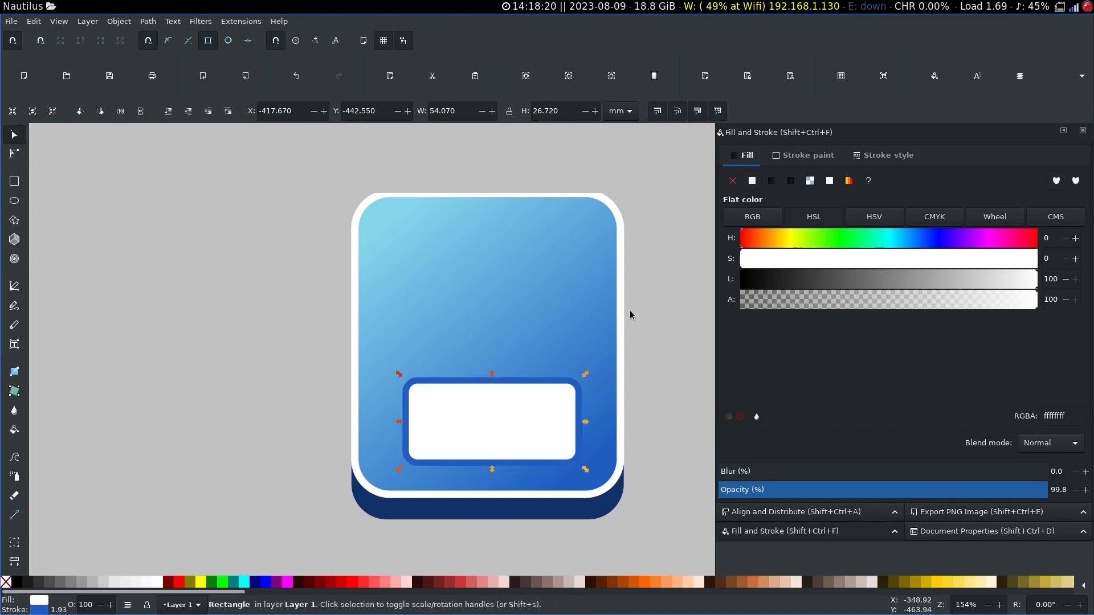
# Change the white rectangle's stroke to black by lowering its lightness to 0
pyautogui.click(800, 157)
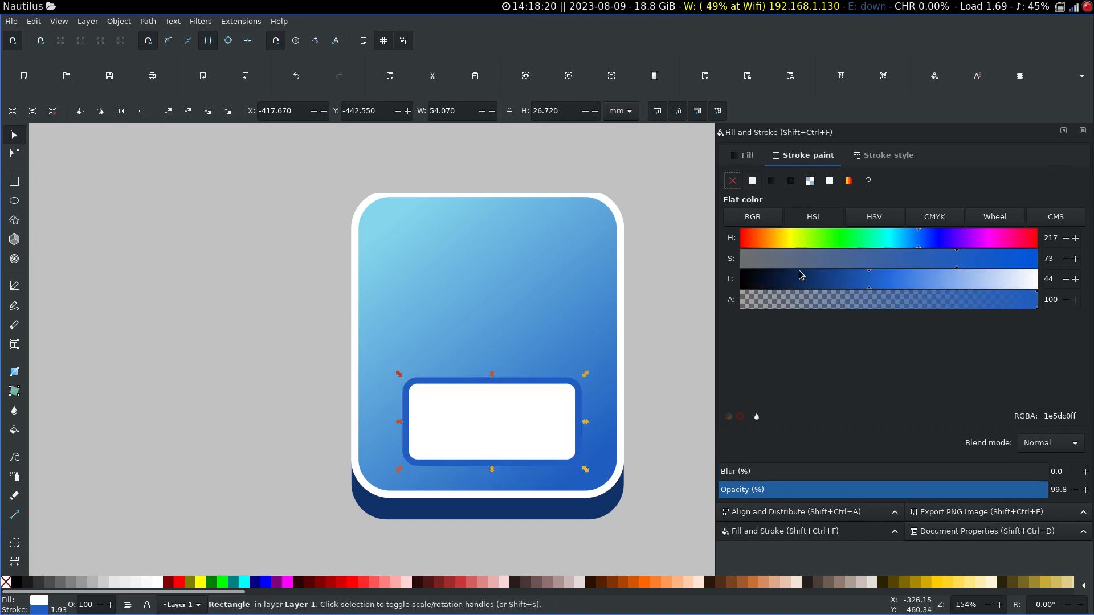
pyautogui.moveTo(881, 277)
pyautogui.mouseDown()
pyautogui.moveTo(1040, 279)
pyautogui.moveTo(782, 283)
pyautogui.moveTo(674, 305)
pyautogui.mouseUp()
pyautogui.click(674, 304)
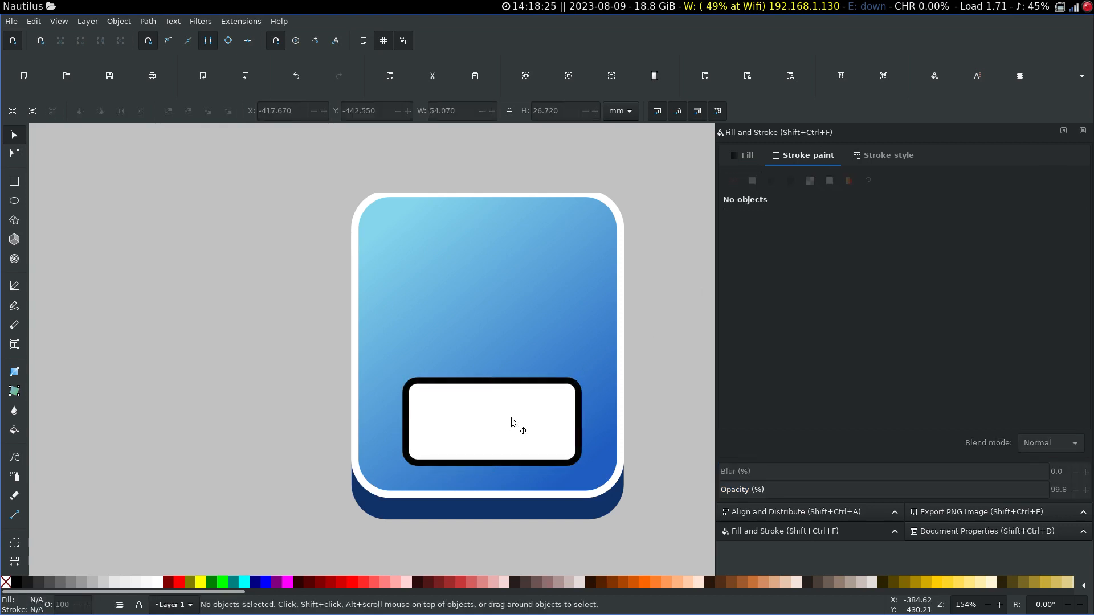
pyautogui.click(522, 388)
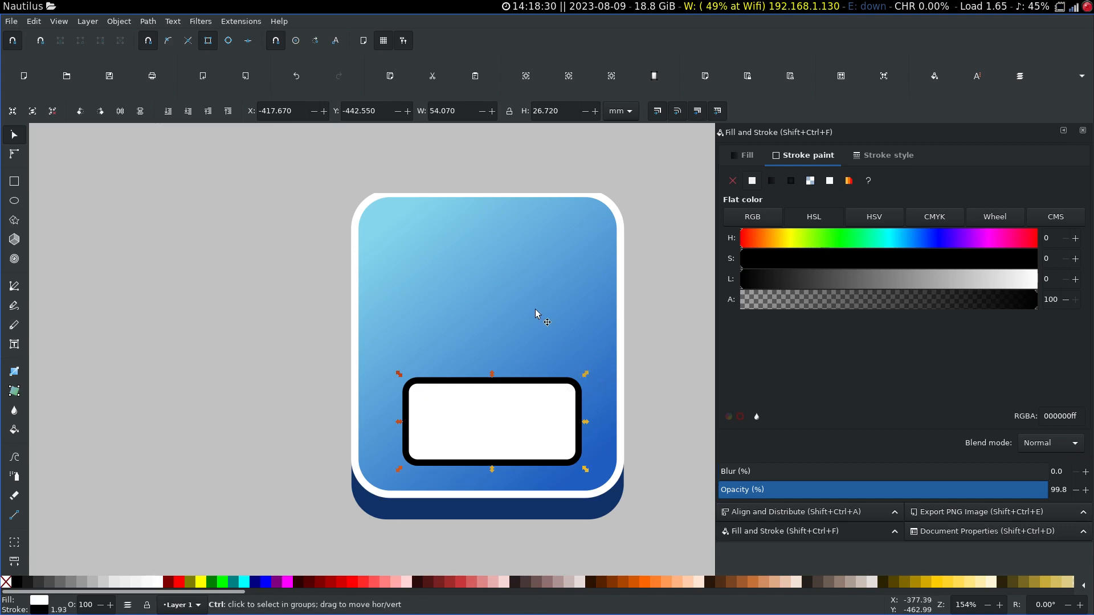
# Centre the white price box horizontally on the gradient card base, aligning relative to the last selected object
pyautogui.hotkey('ctrl', 'shift', 'a')
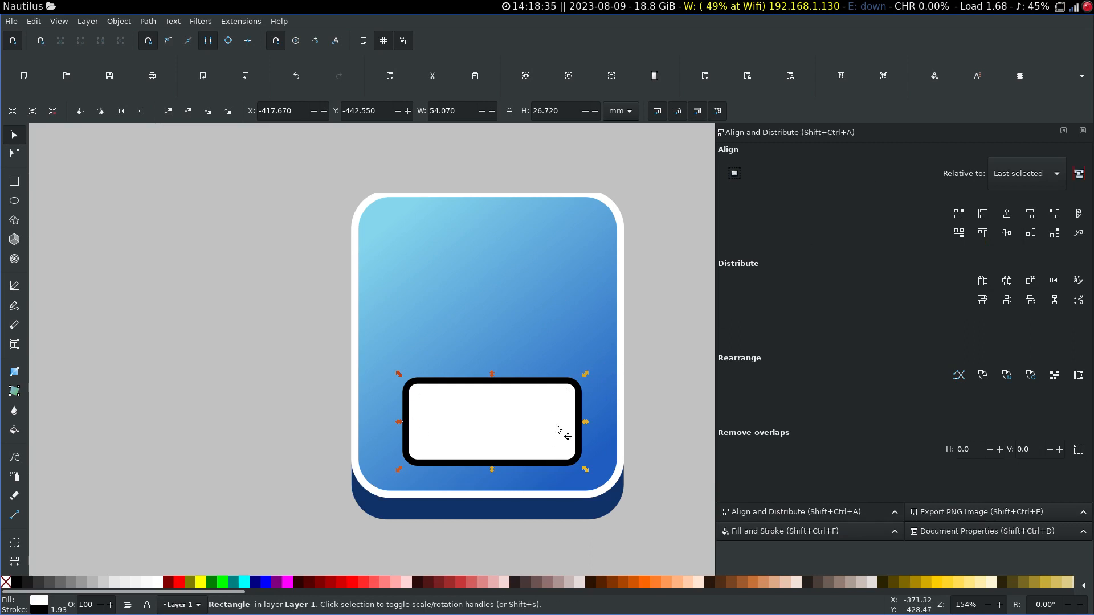
pyautogui.keyDown('shift'); pyautogui.click(552, 285); pyautogui.keyUp('shift')
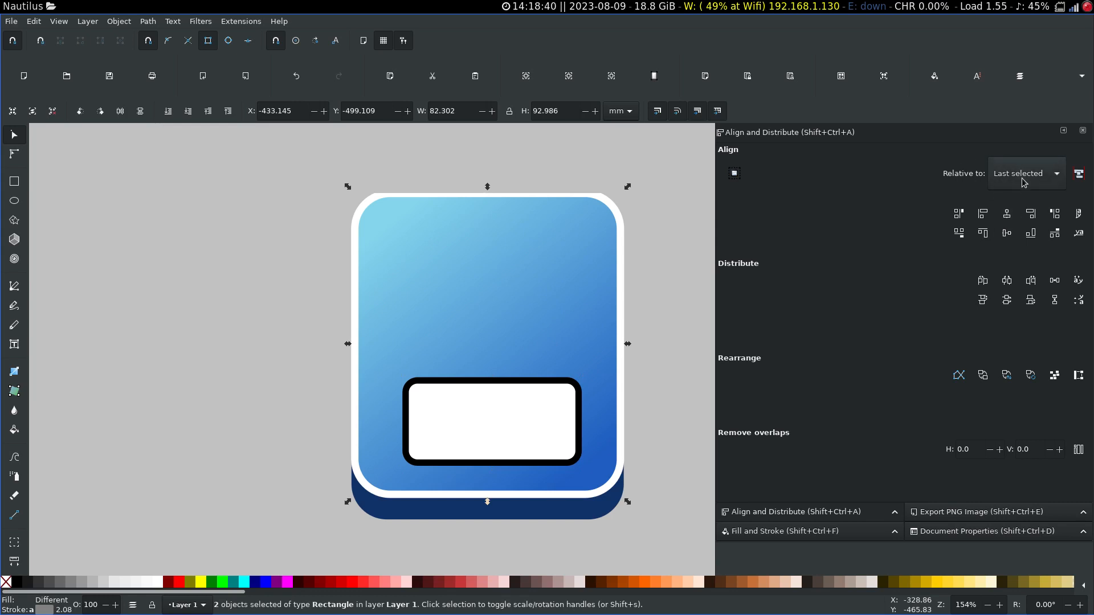
pyautogui.click(1006, 221)
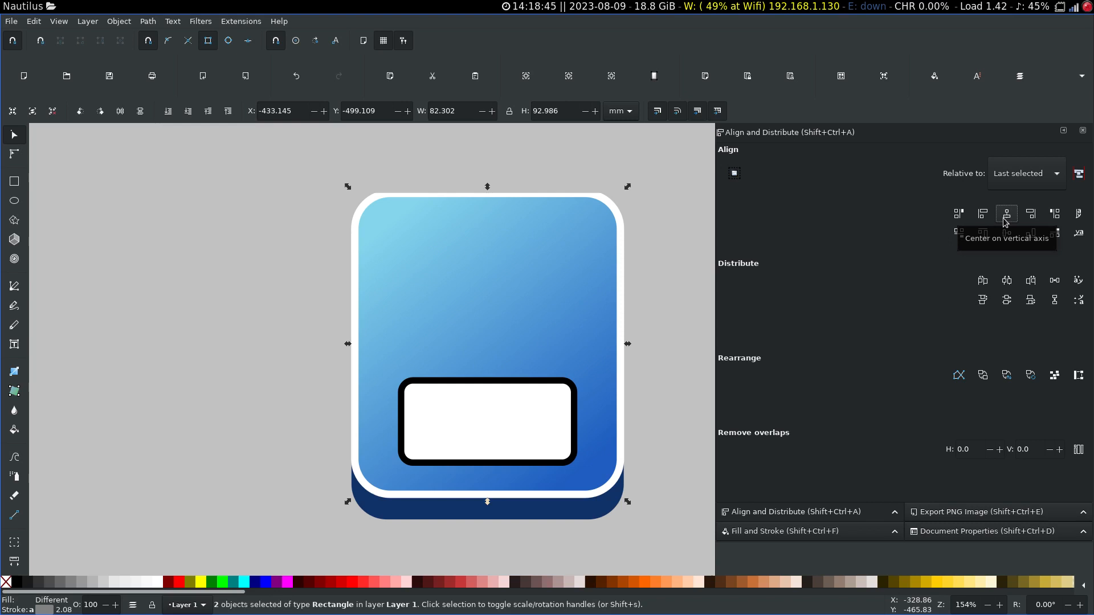
pyautogui.click(667, 311)
pyautogui.click(533, 402)
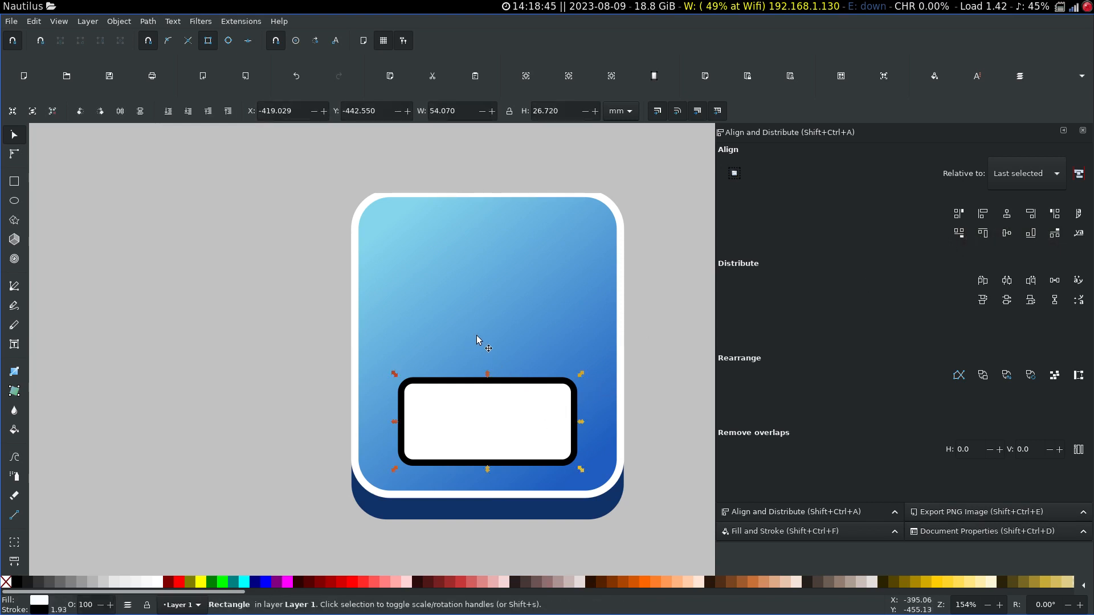
# Examine the BALL card's layout, including the shadow beneath the ball and the price box, and return to the new card
pyautogui.moveTo(194, 329); pyautogui.dragTo(594, 373)
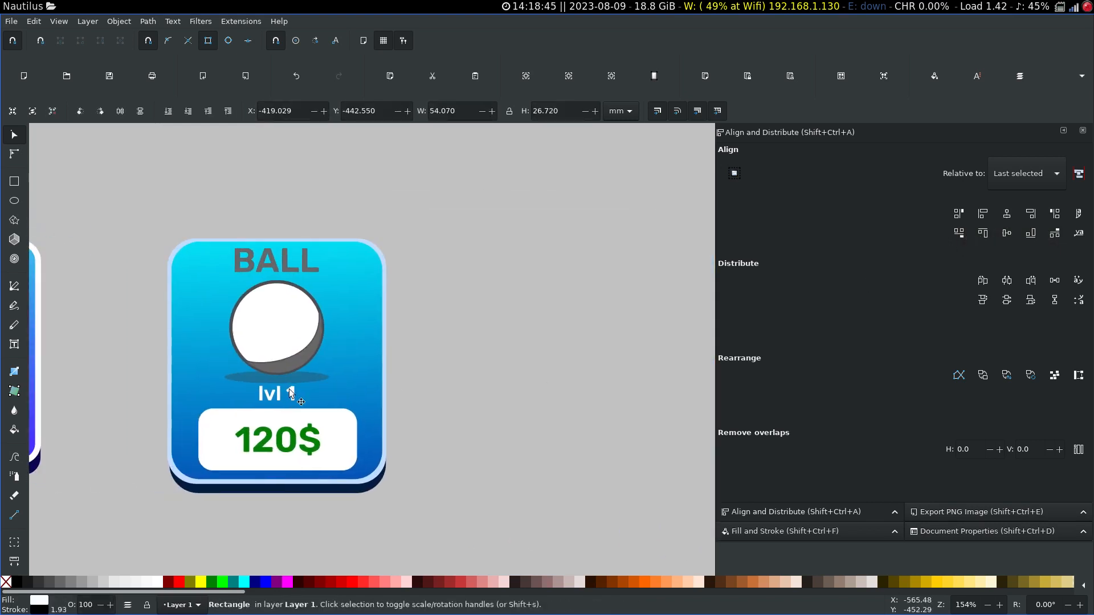
pyautogui.moveTo(292, 386); pyautogui.dragTo(390, 380)
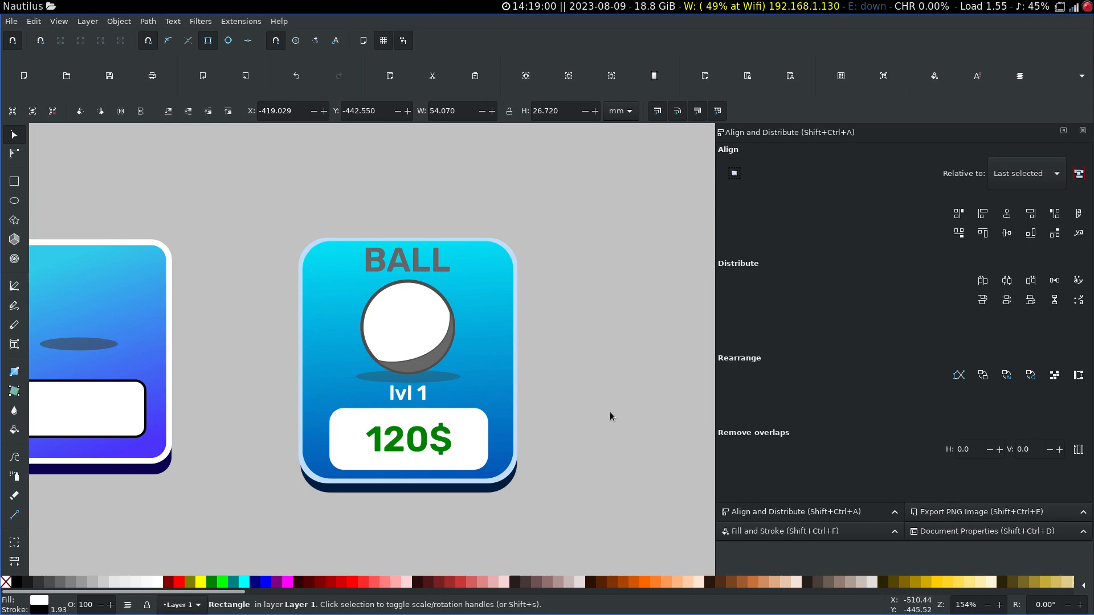
pyautogui.moveTo(640, 405); pyautogui.dragTo(280, 374)
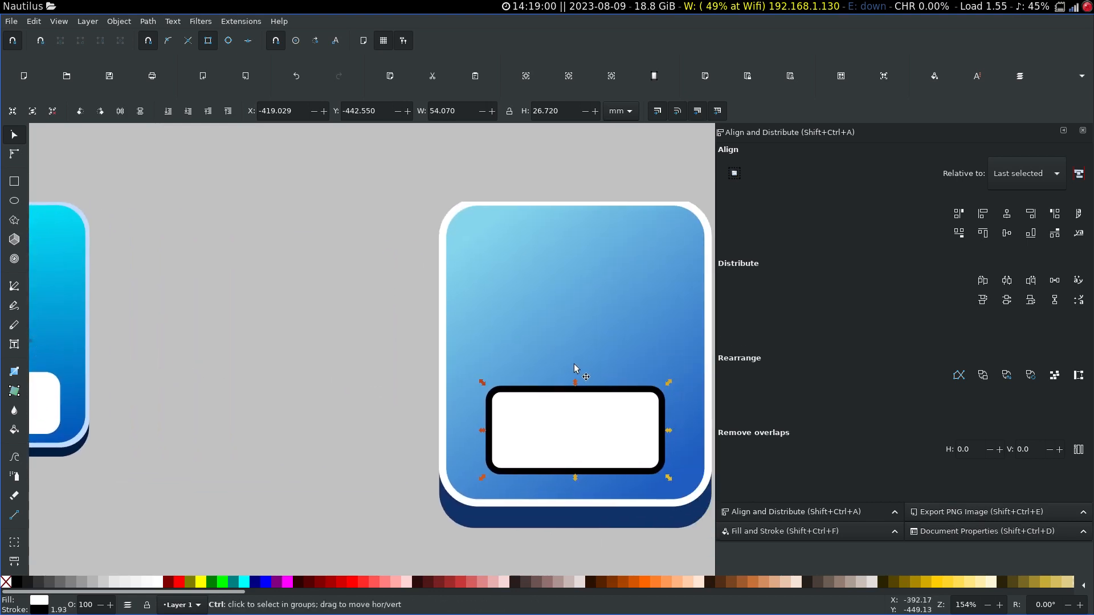
pyautogui.moveTo(574, 360); pyautogui.dragTo(481, 371)
pyautogui.scroll(2, 482, 371)
pyautogui.scroll(-2, 482, 375)
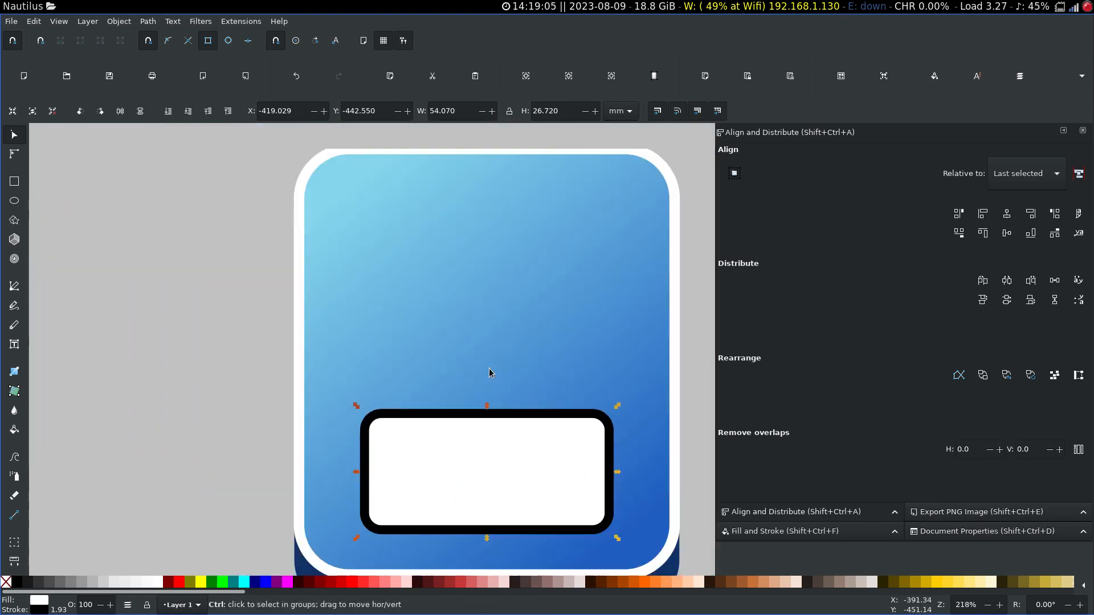
# Draw a rounded rectangle about 33 by 9 mm above the price box and remove its stroke
pyautogui.press('r')
pyautogui.moveTo(442, 340); pyautogui.dragTo(549, 366)
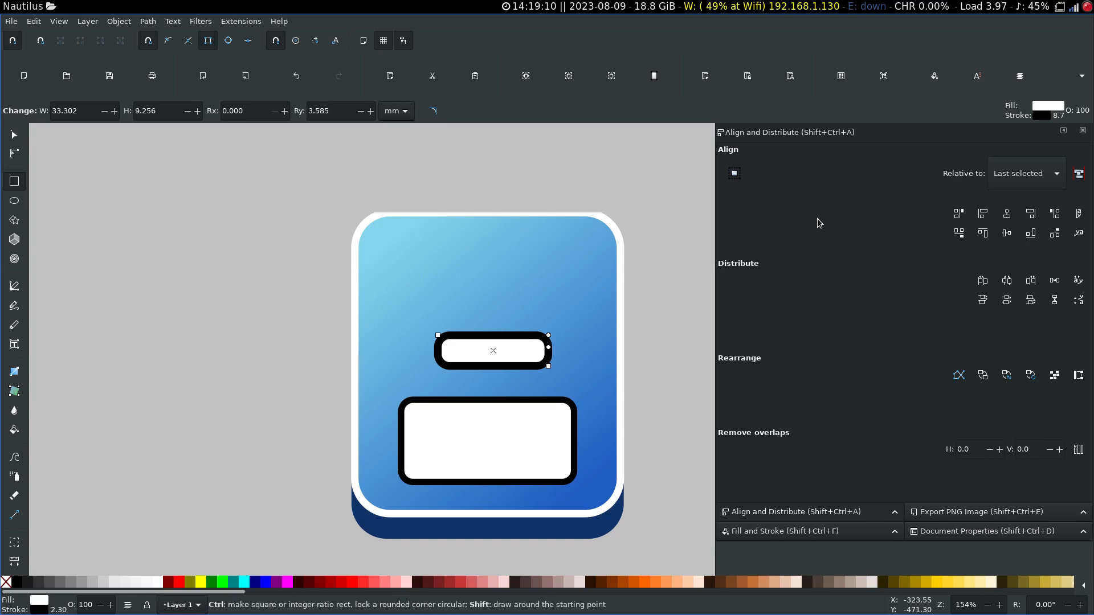
pyautogui.hotkey('ctrl', 'shift', 'f')
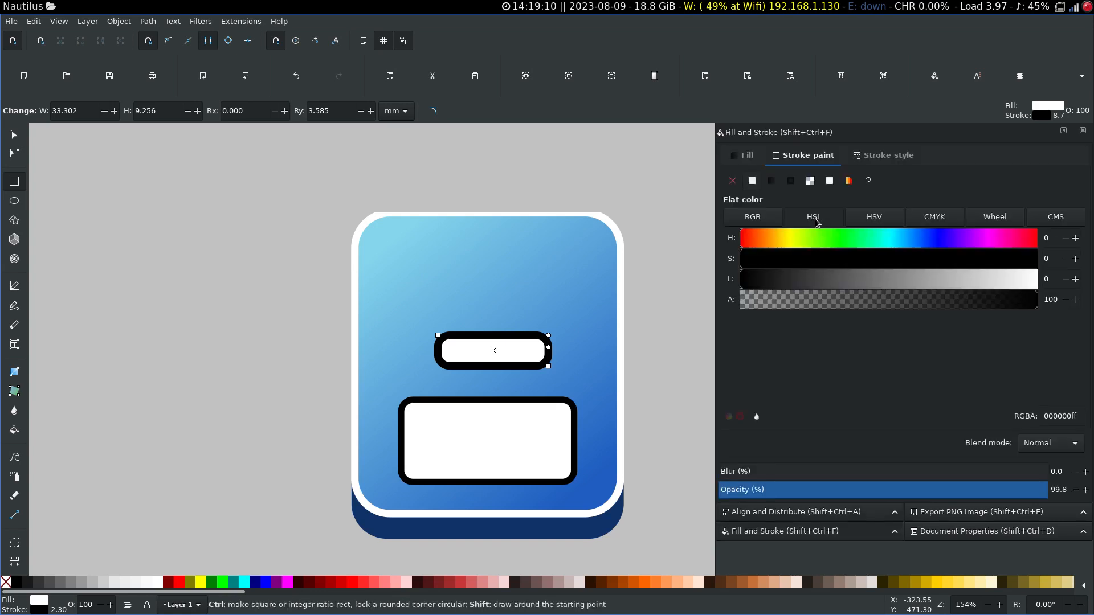
pyautogui.click(737, 184)
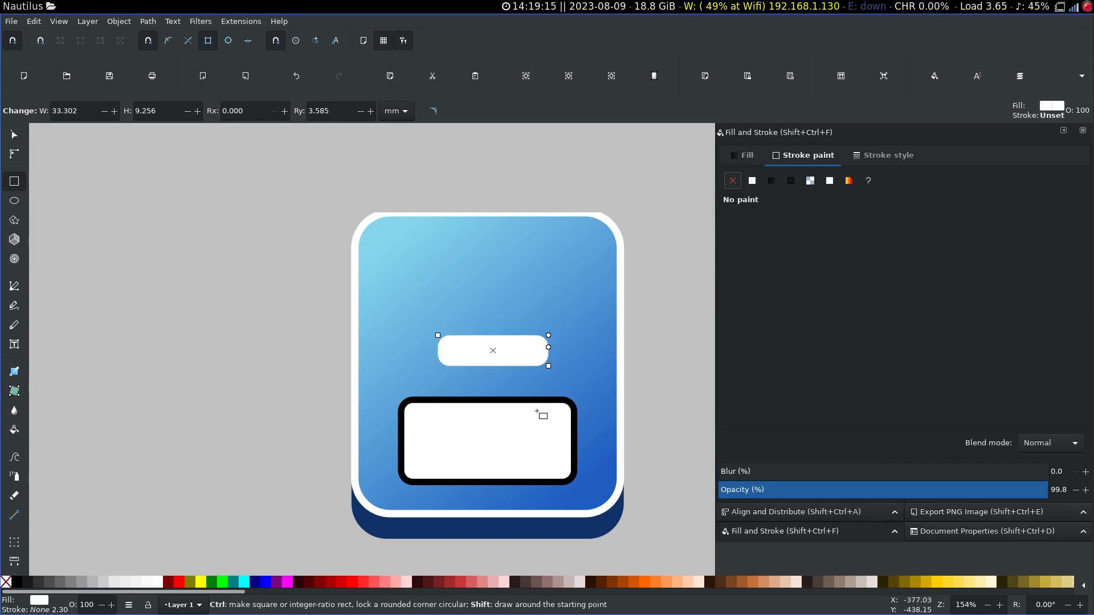
pyautogui.press('s')
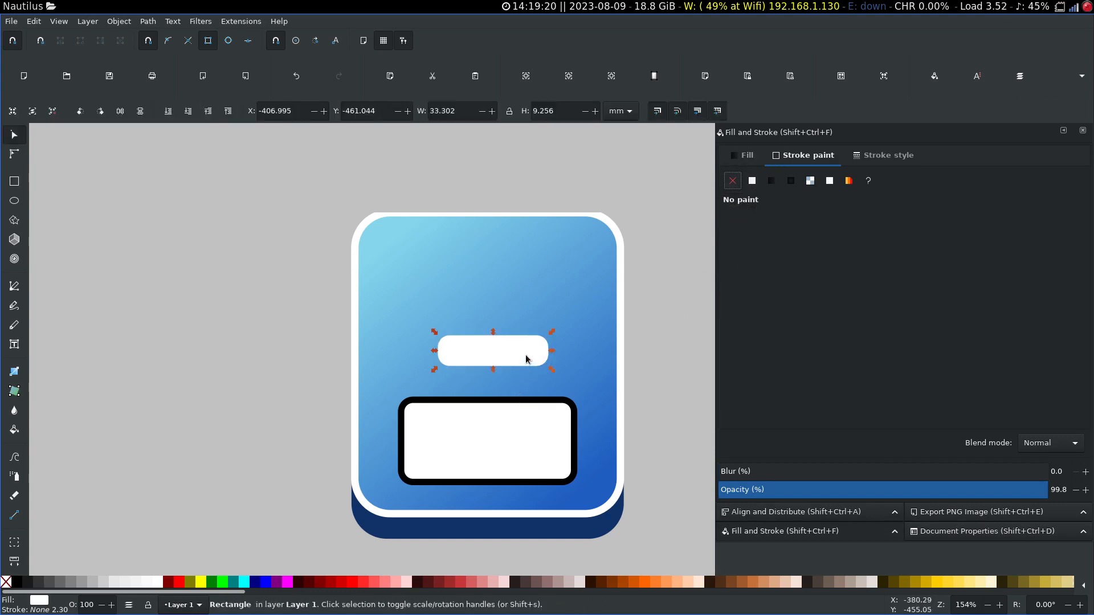
# Replace the small rectangle above the price box with a flat, strokeless white ellipse about 38 by 8 mm
pyautogui.press('e')
pyautogui.moveTo(469, 297); pyautogui.dragTo(548, 314)
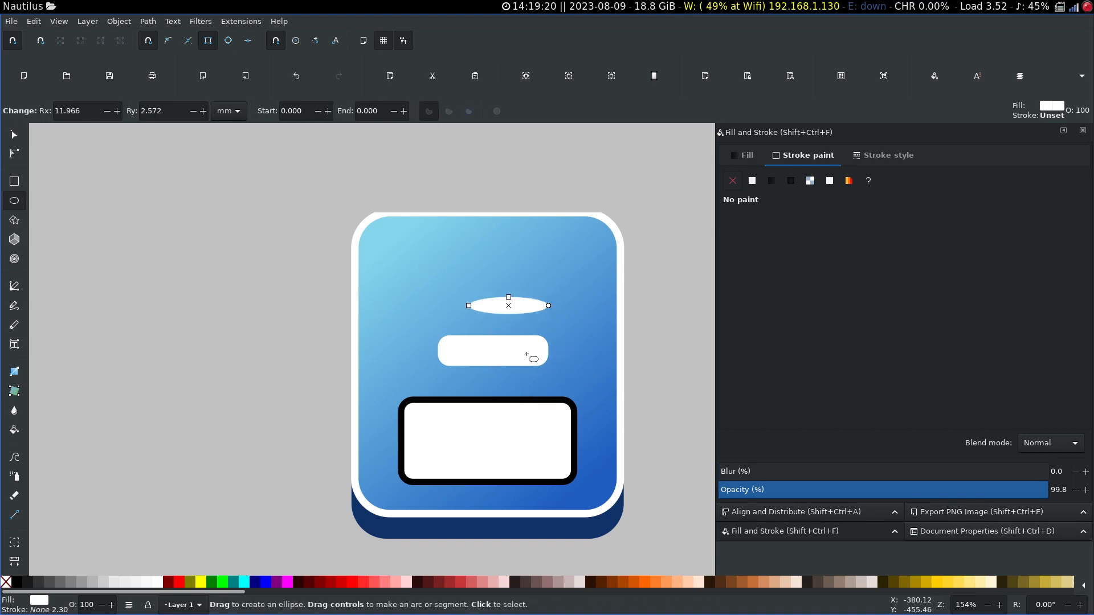
pyautogui.press('Delete')
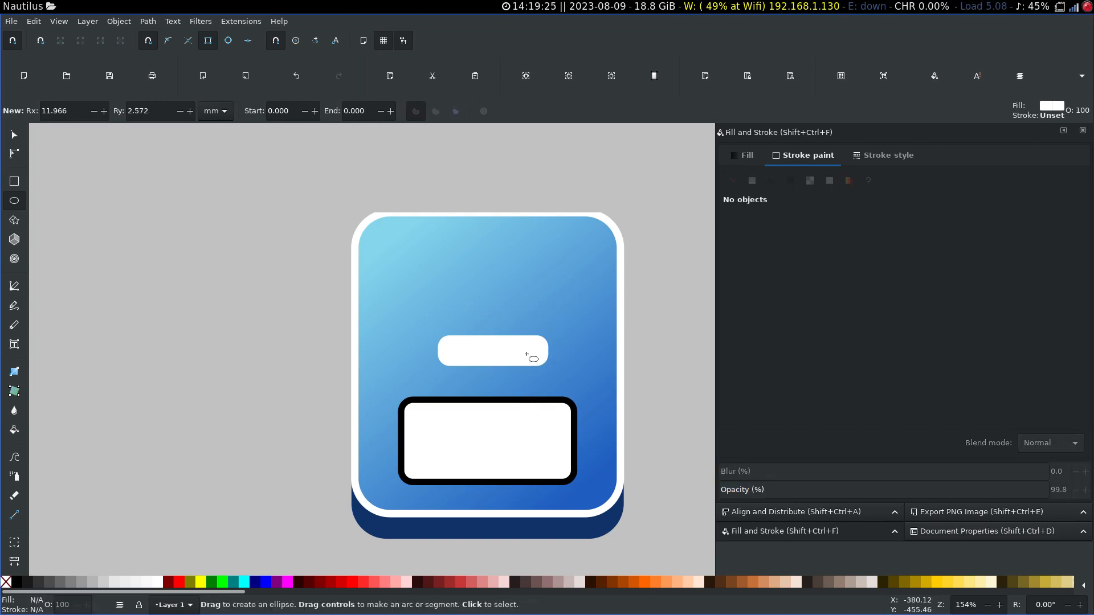
pyautogui.click(528, 355)
pyautogui.press('Delete')
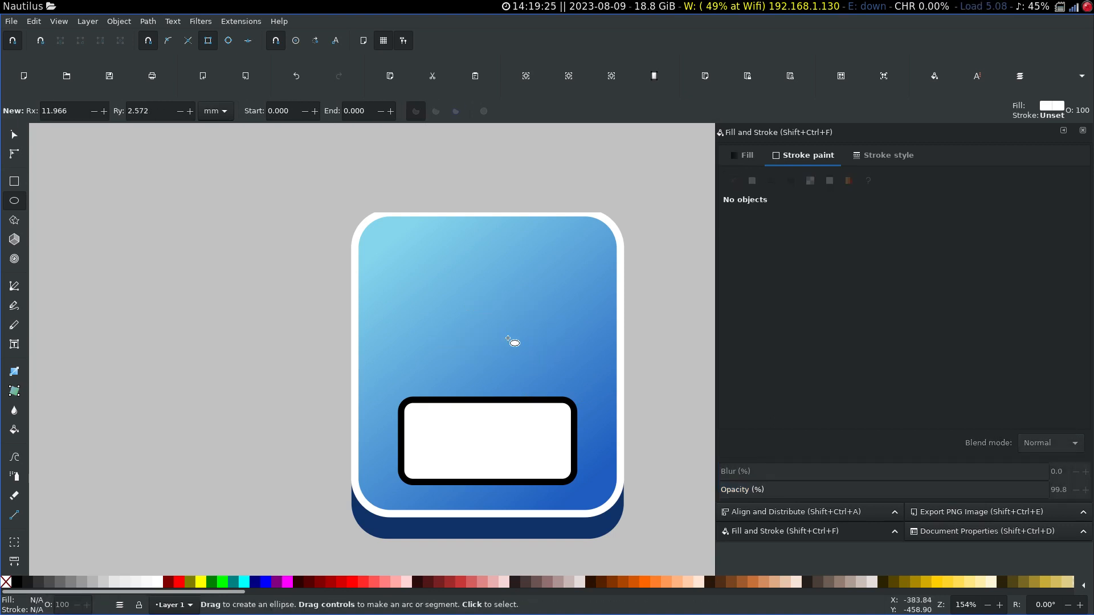
pyautogui.moveTo(431, 339); pyautogui.dragTo(556, 365)
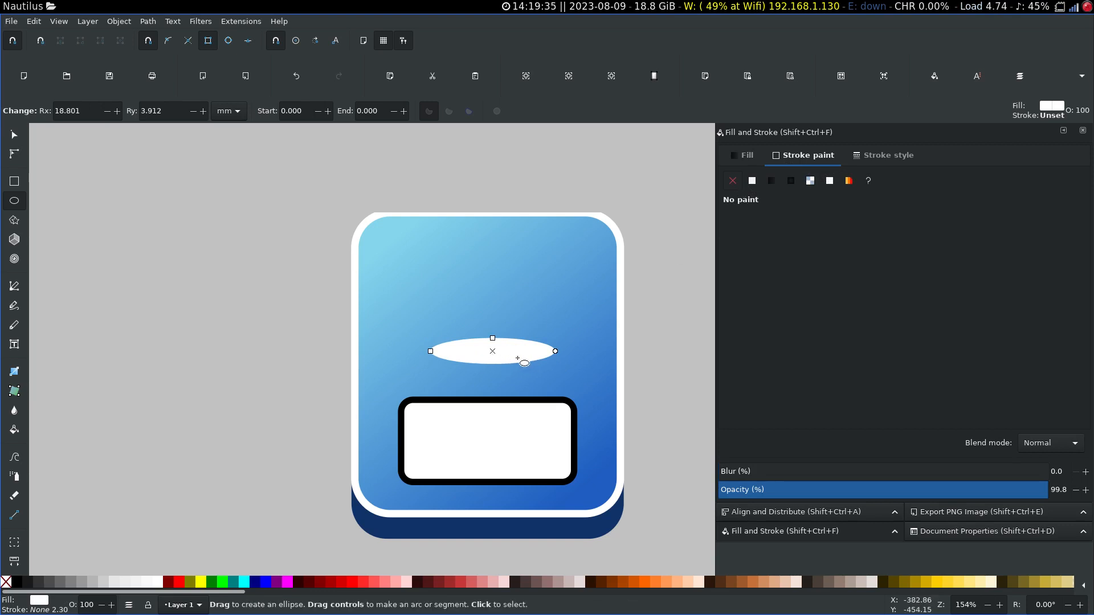
# Turn the ellipse into a translucent dark grey shadow by setting its fill lightness to 23 and alpha to 51
pyautogui.press('s')
pyautogui.click(747, 156)
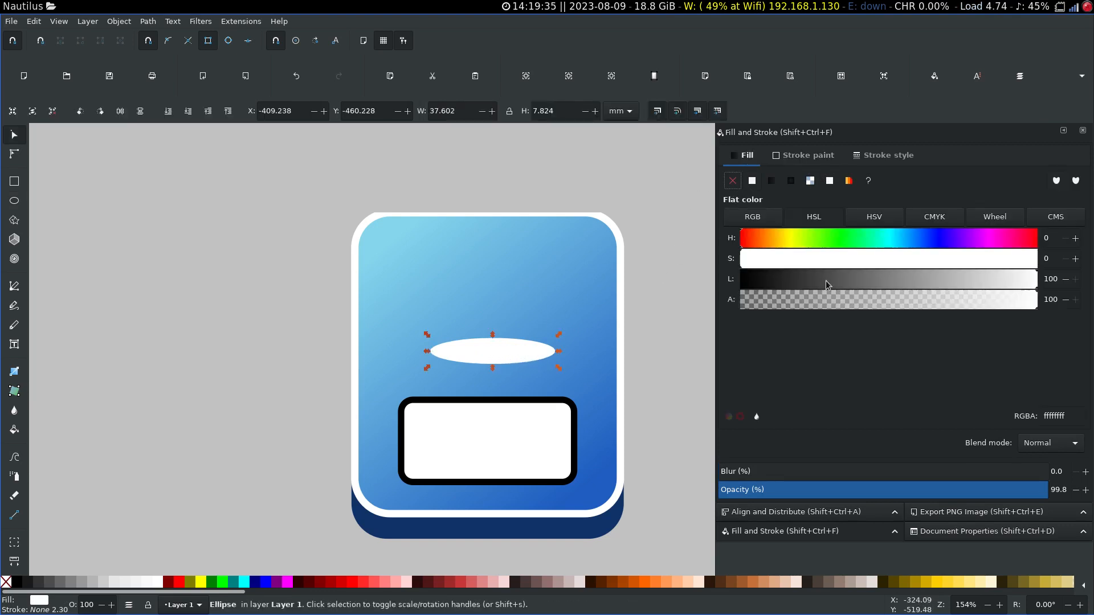
pyautogui.moveTo(862, 281); pyautogui.dragTo(808, 280)
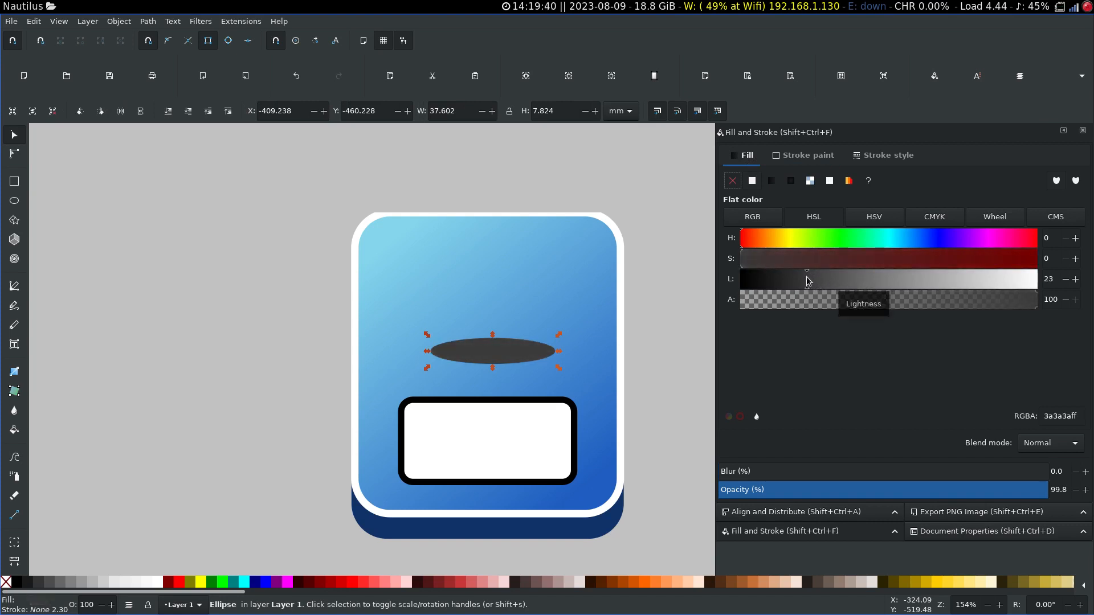
pyautogui.moveTo(967, 297); pyautogui.dragTo(894, 297)
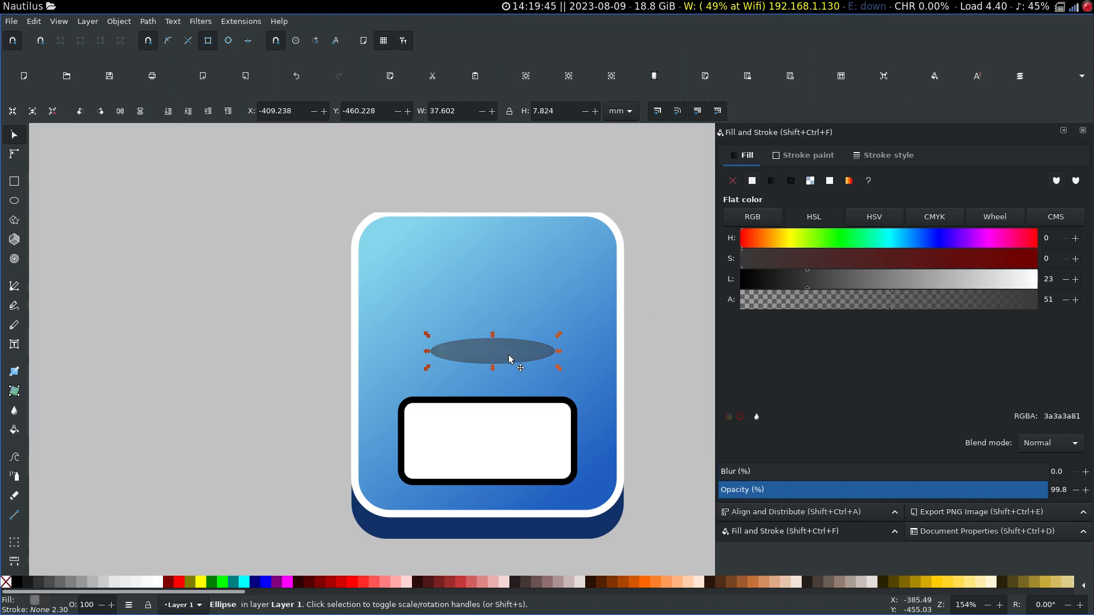
# Centre the shadow ellipse horizontally on the card base and move it slightly down towards the price box
pyautogui.moveTo(508, 356); pyautogui.dragTo(504, 356)
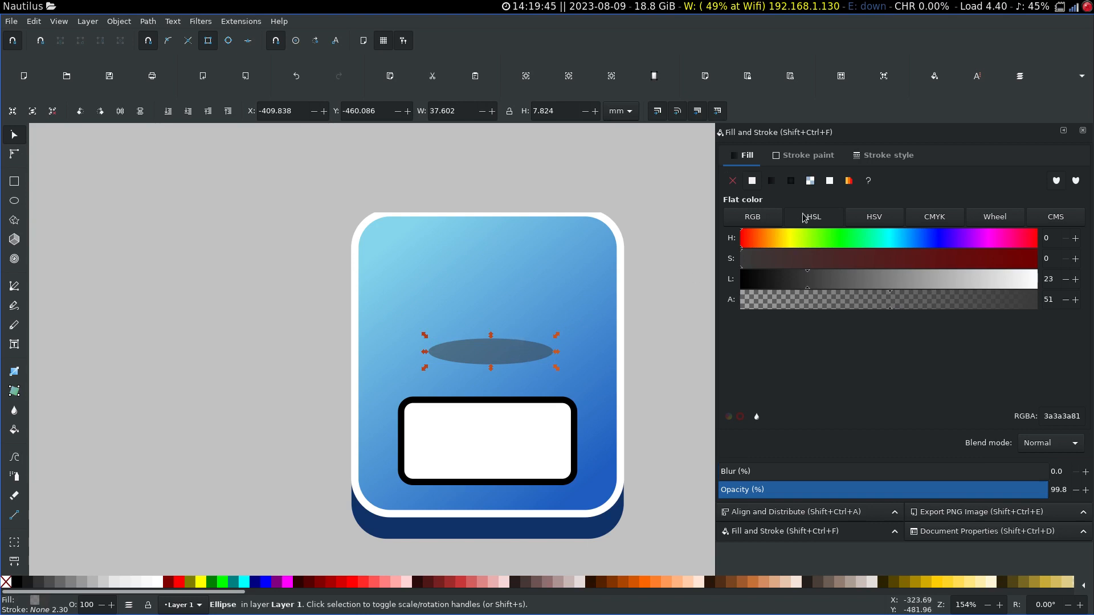
pyautogui.hotkey('ctrl', 'shift', 'a')
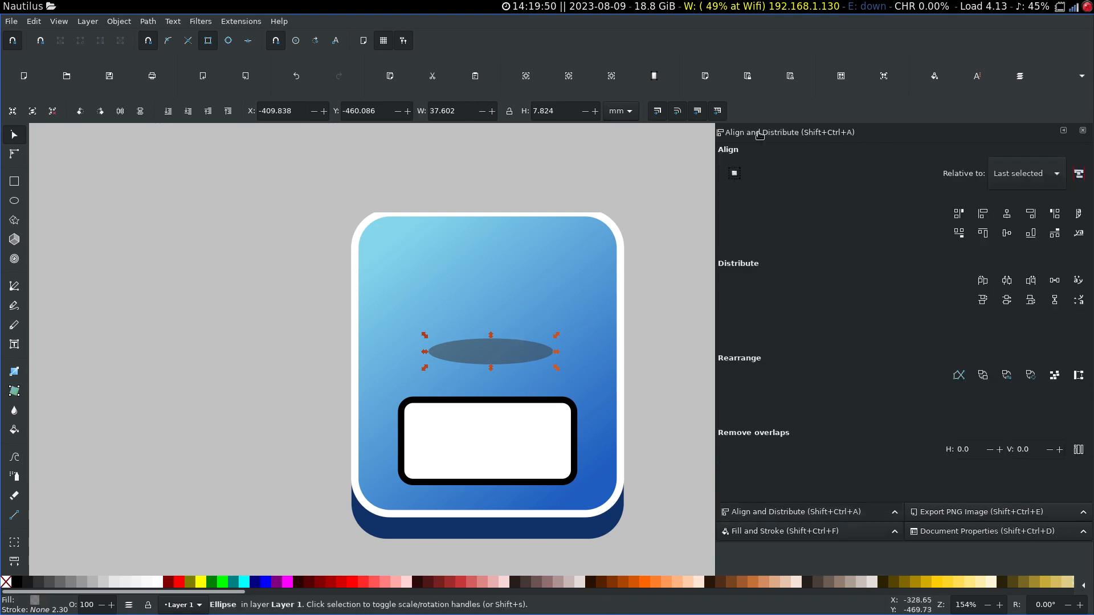
pyautogui.keyDown('shift'); pyautogui.click(539, 271); pyautogui.keyUp('shift')
pyautogui.click(1007, 213)
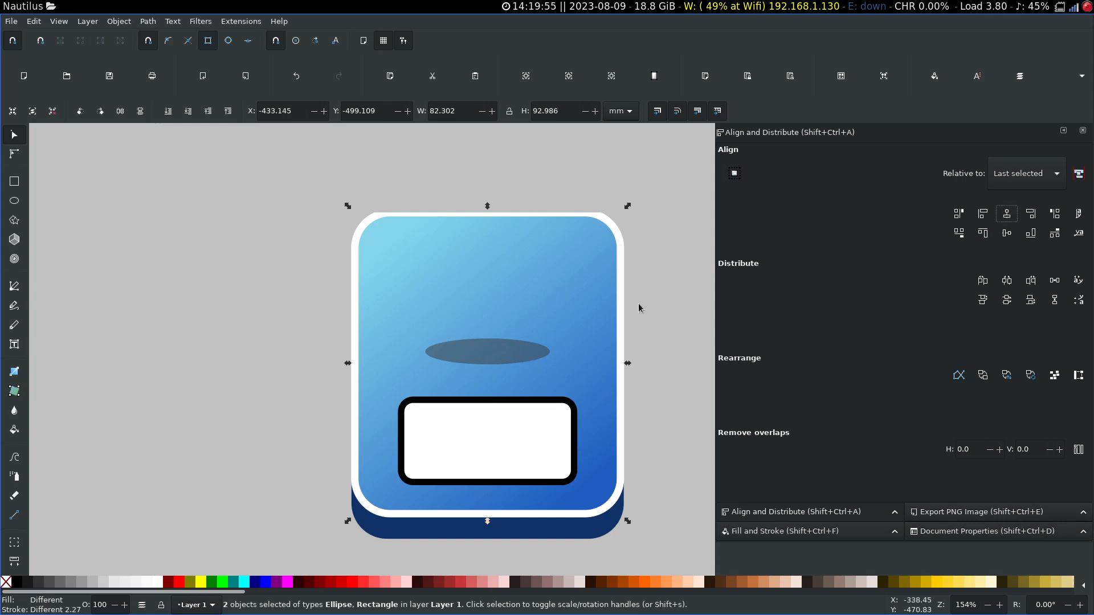
pyautogui.press('Escape')
pyautogui.click(500, 349)
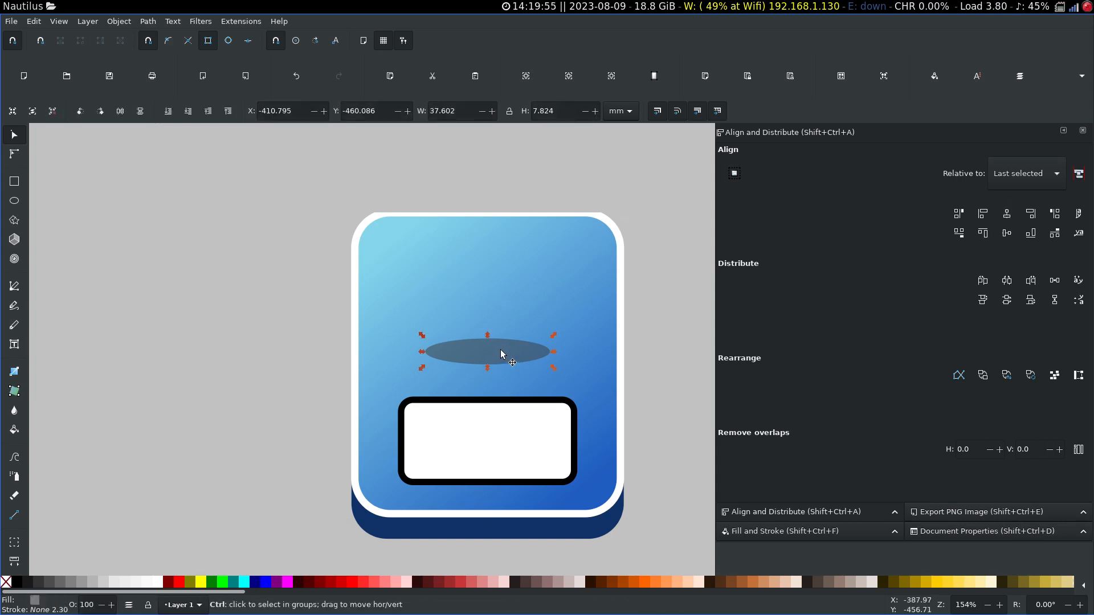
pyautogui.moveTo(500, 350); pyautogui.dragTo(500, 367)
# Recolour the upper-left stop of the card base's gradient to a deeper blue with hue about 203 and lightness about 57
pyautogui.keyDown('ctrl'); pyautogui.scroll(-3, 511, 360); pyautogui.keyUp('ctrl')
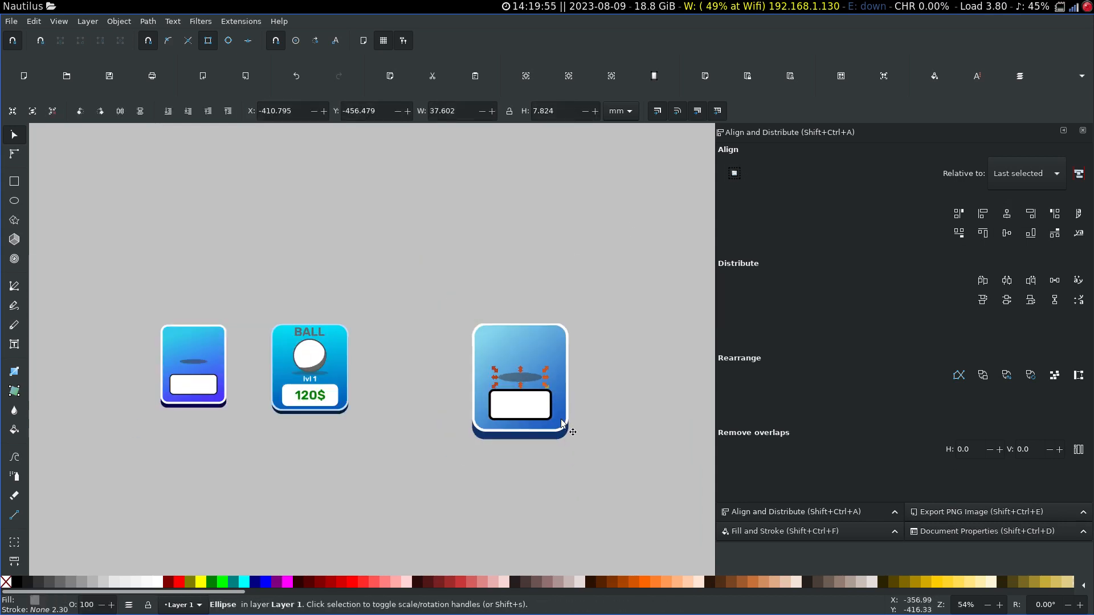
pyautogui.keyDown('ctrl'); pyautogui.scroll(1, 561, 419); pyautogui.keyUp('ctrl')
pyautogui.click(521, 326)
pyautogui.keyDown('ctrl'); pyautogui.scroll(1, 478, 354); pyautogui.keyUp('ctrl')
pyautogui.press('g')
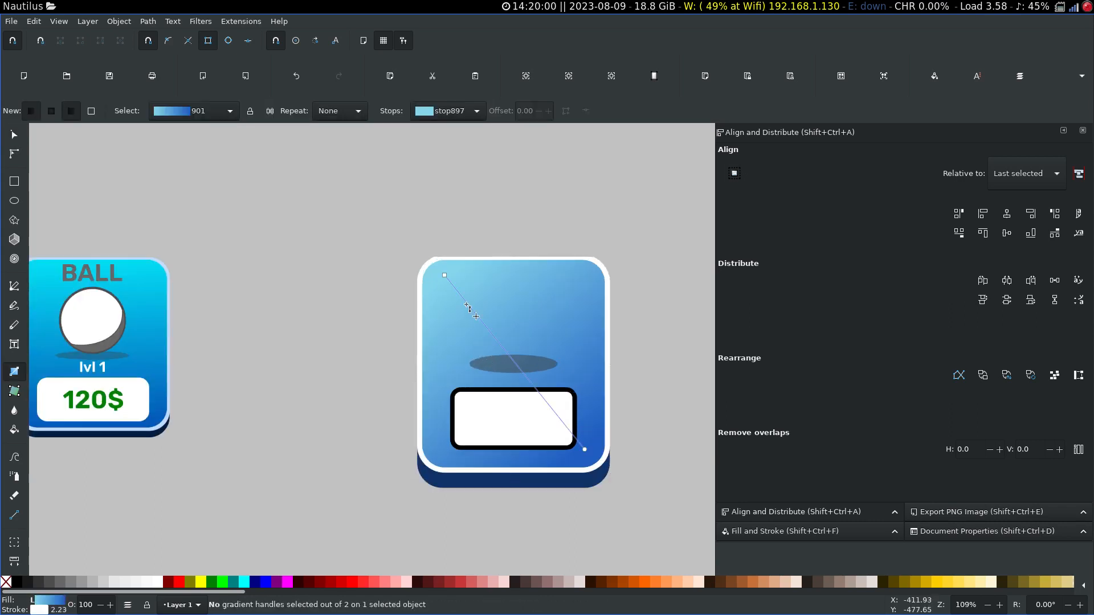
pyautogui.click(443, 276)
pyautogui.hotkey('shift', 'ctrl', 'f')
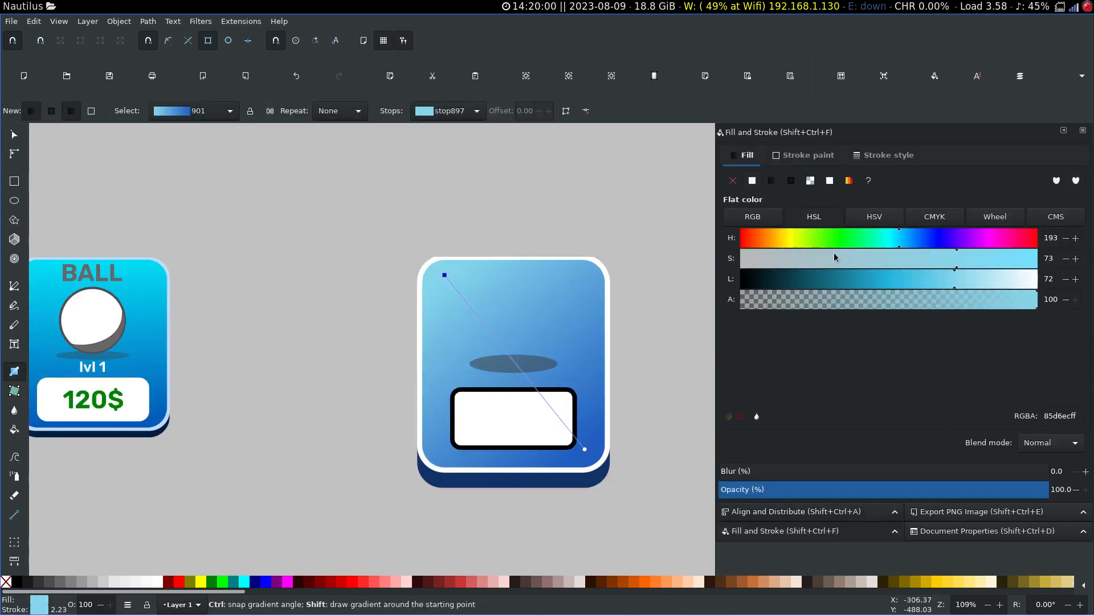
pyautogui.click(870, 282)
pyautogui.click(908, 282)
pyautogui.click(907, 246)
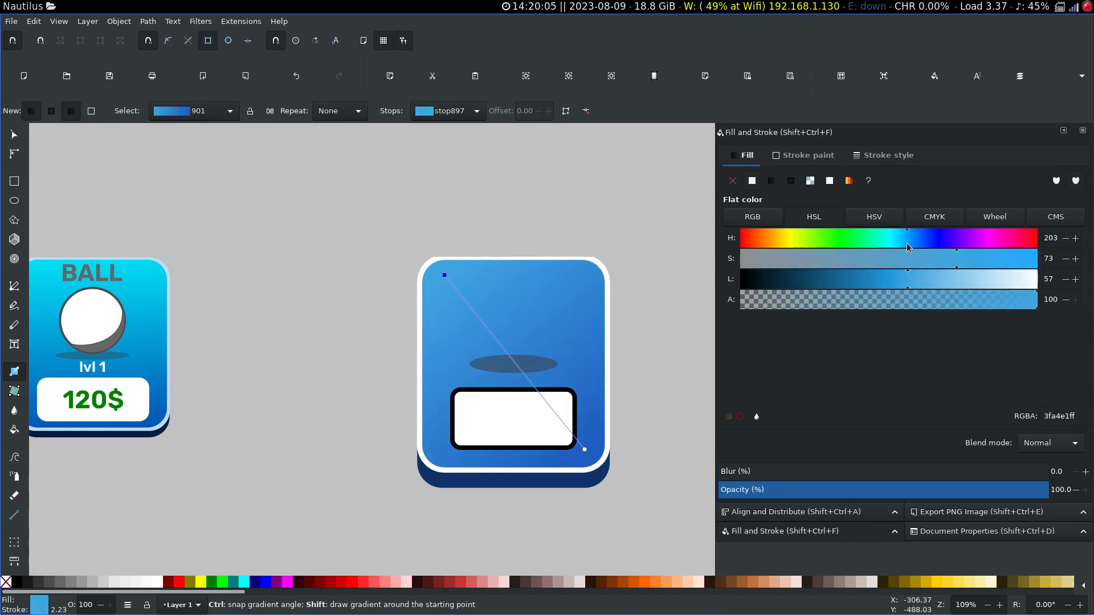
# Set the gradient's lower-right stop to lightness 51, shift the upper-left stop's hue slightly towards cyan, and deselect the card
pyautogui.click(585, 450)
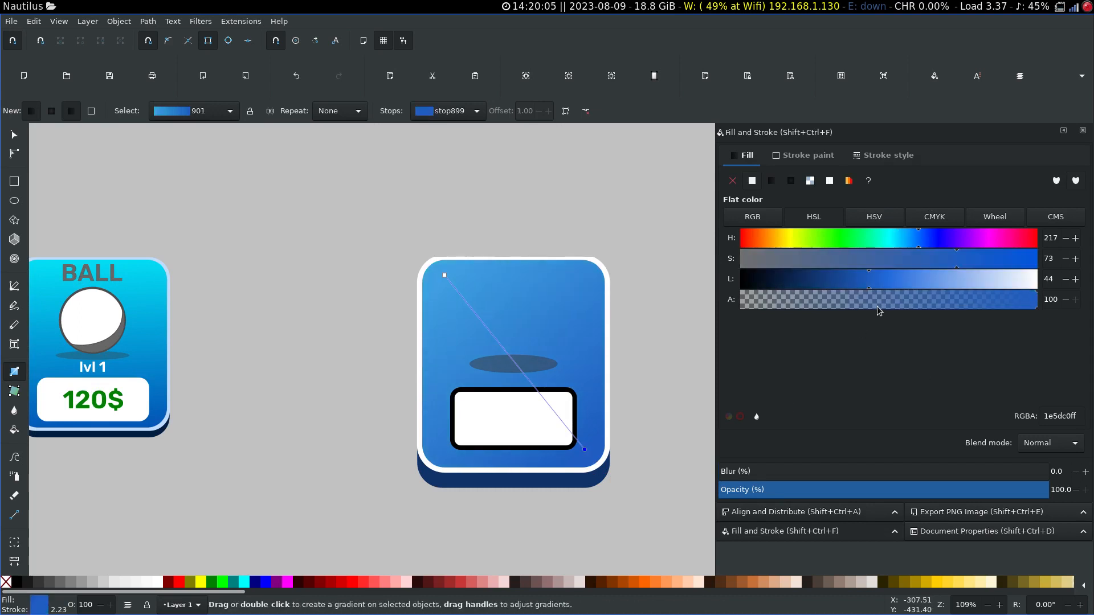
pyautogui.click(836, 279)
pyautogui.click(892, 283)
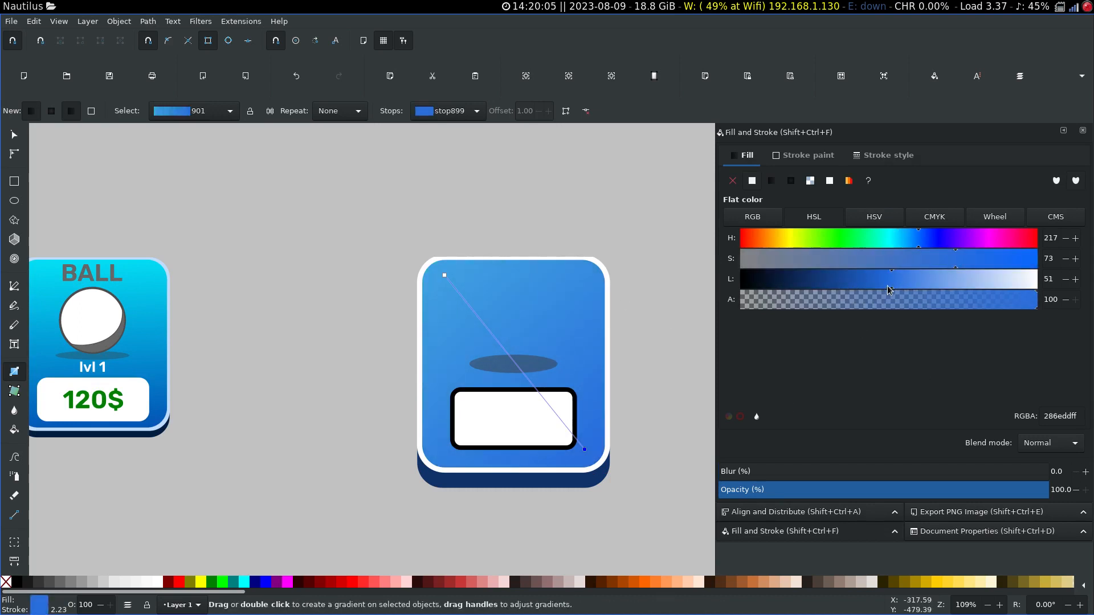
pyautogui.click(445, 276)
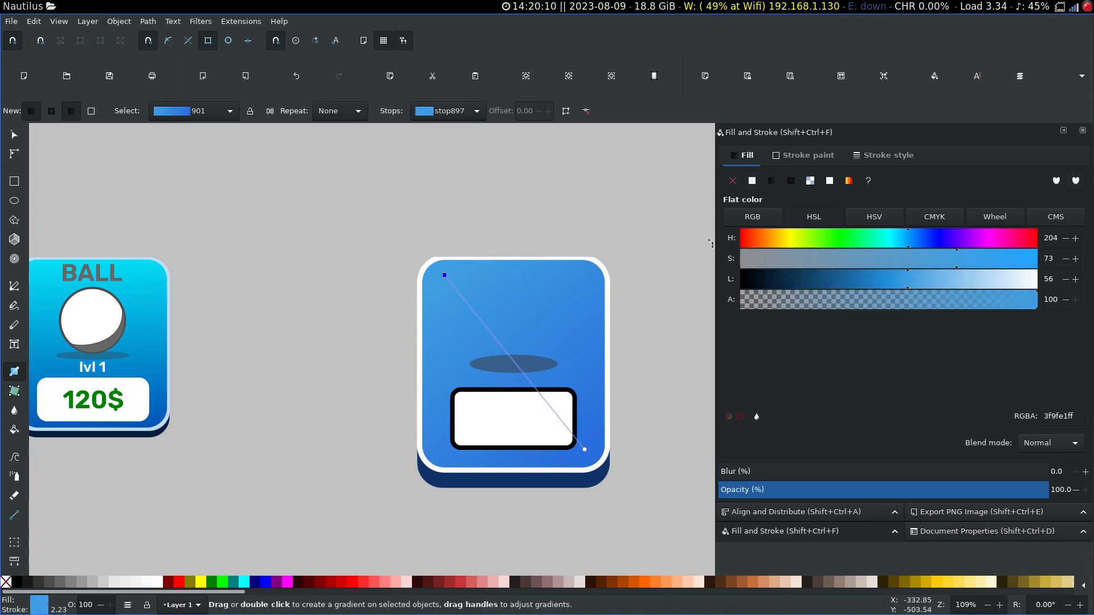
pyautogui.click(899, 235)
pyautogui.press('s')
pyautogui.keyDown('ctrl'); pyautogui.scroll(-2, 524, 386); pyautogui.keyUp('ctrl')
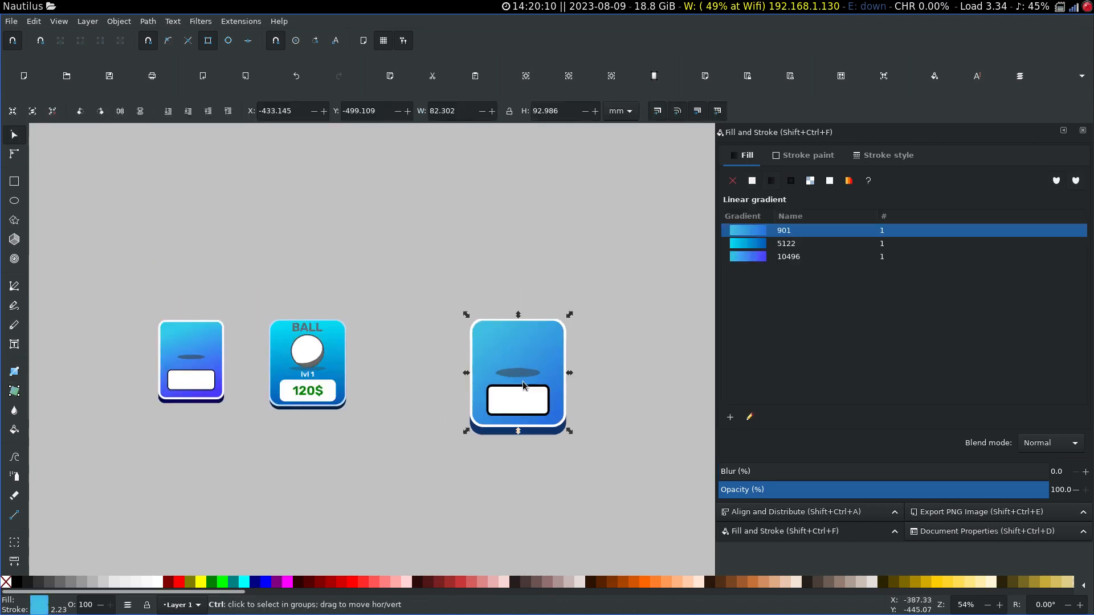
pyautogui.click(497, 248)
# Scale the whole new card proportionally to about 55 by 66 mm and move it closer to the BALL card
pyautogui.keyDown('ctrl'); pyautogui.scroll(1, 522, 383); pyautogui.keyUp('ctrl')
pyautogui.keyDown('ctrl'); pyautogui.scroll(-1, 548, 392); pyautogui.keyUp('ctrl')
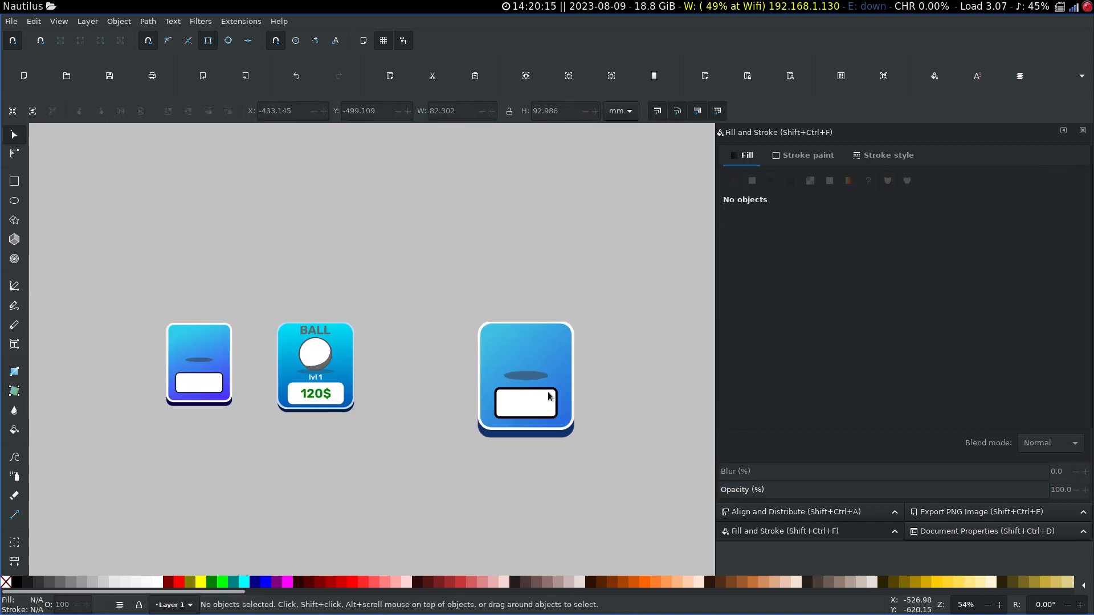
pyautogui.moveTo(422, 285); pyautogui.dragTo(610, 483)
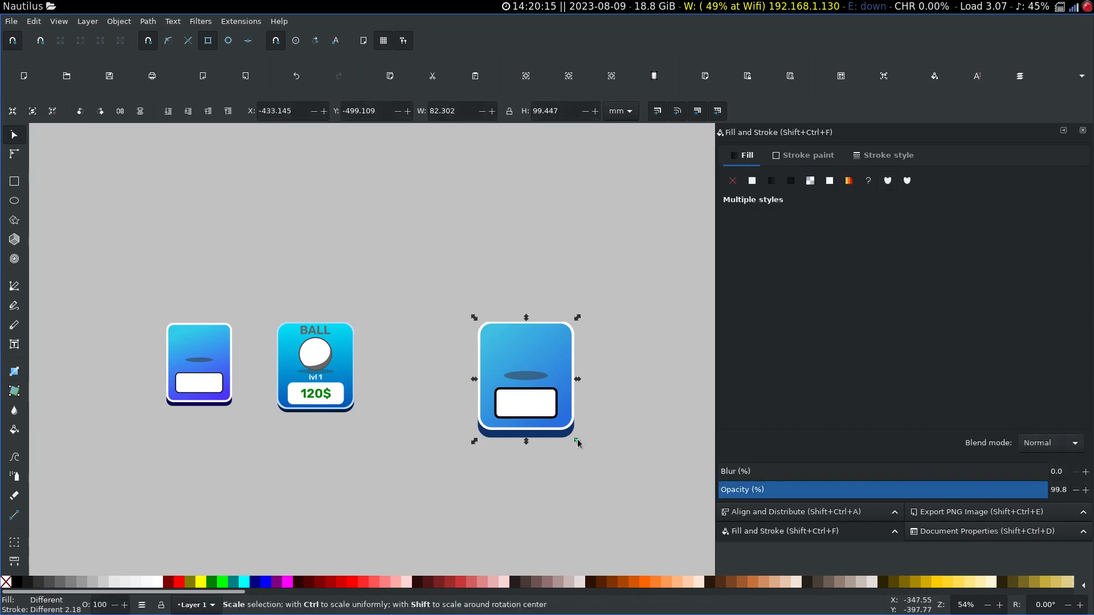
pyautogui.moveTo(577, 444); pyautogui.dragTo(543, 398)
pyautogui.keyDown('ctrl'); pyautogui.scroll(1, 498, 398); pyautogui.keyUp('ctrl')
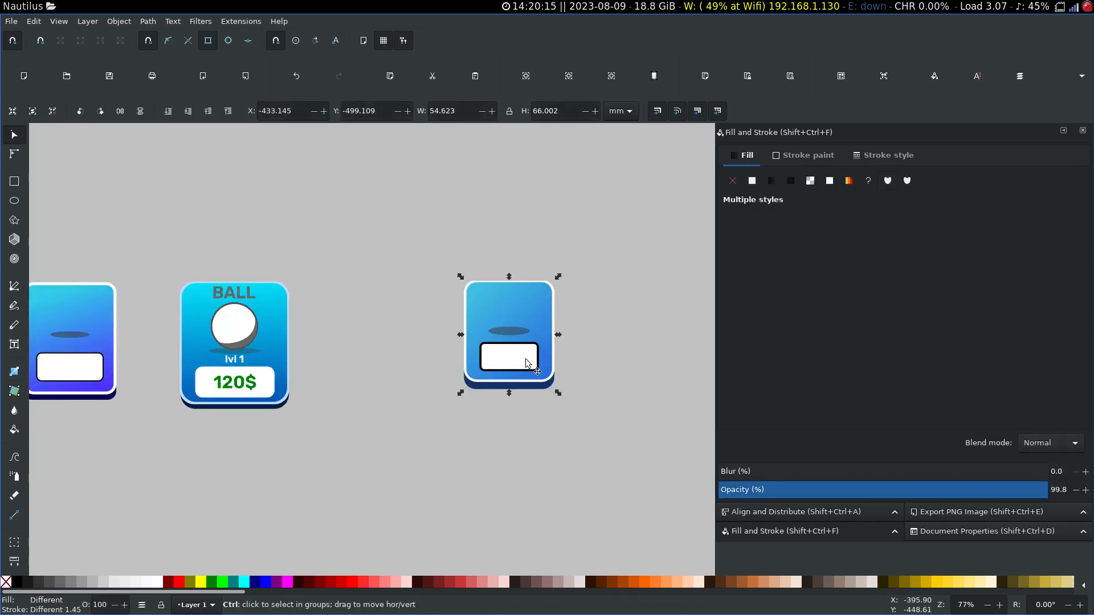
pyautogui.moveTo(526, 362); pyautogui.dragTo(471, 353)
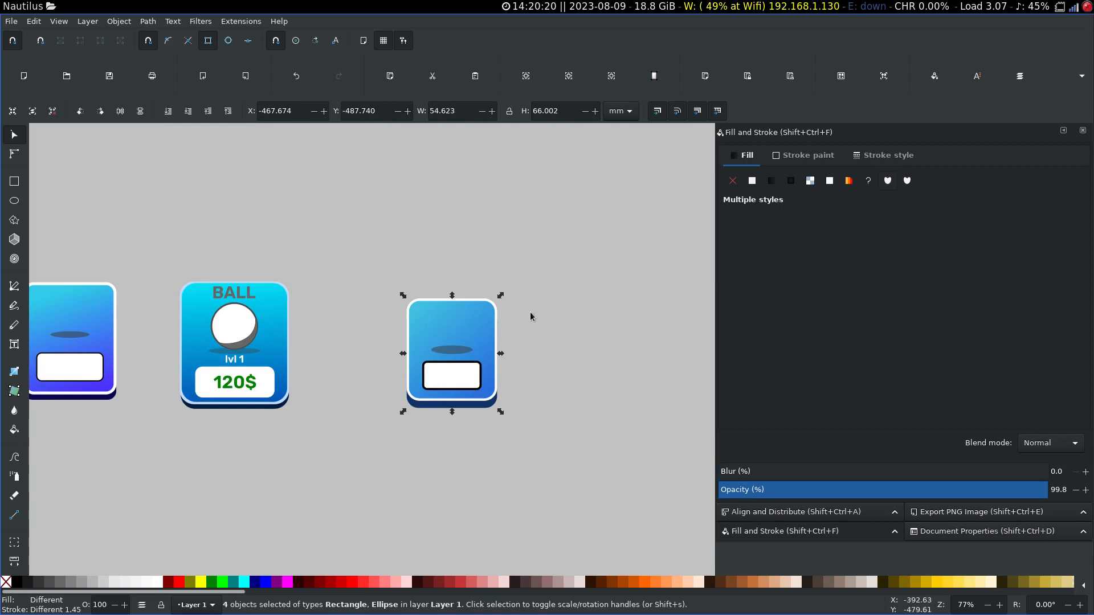
pyautogui.keyDown('ctrl'); pyautogui.scroll(1, 348, 326); pyautogui.keyUp('ctrl')
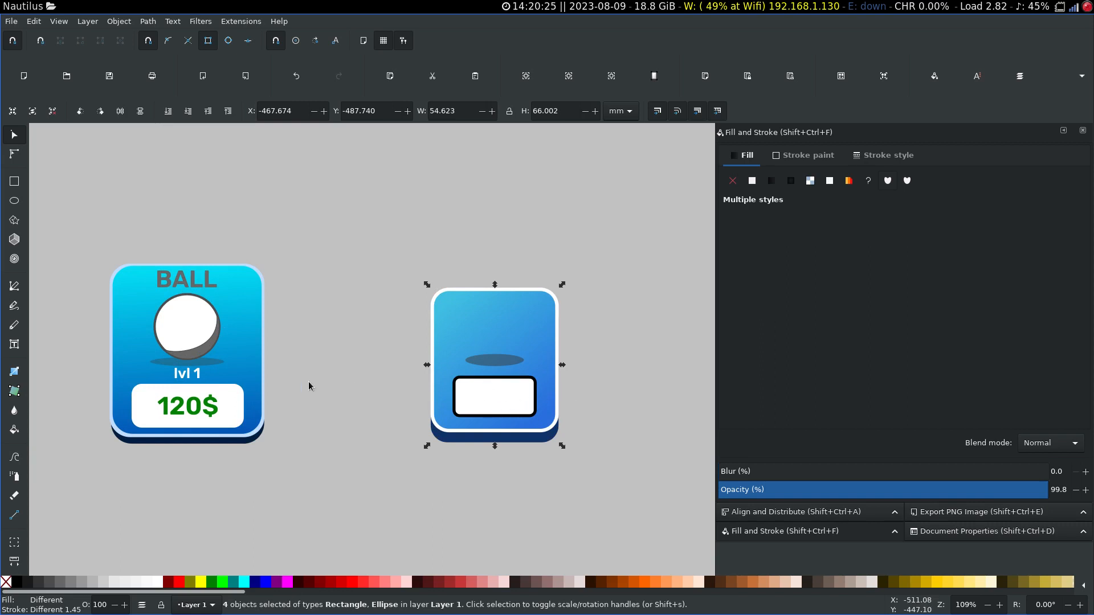
pyautogui.click(219, 417)
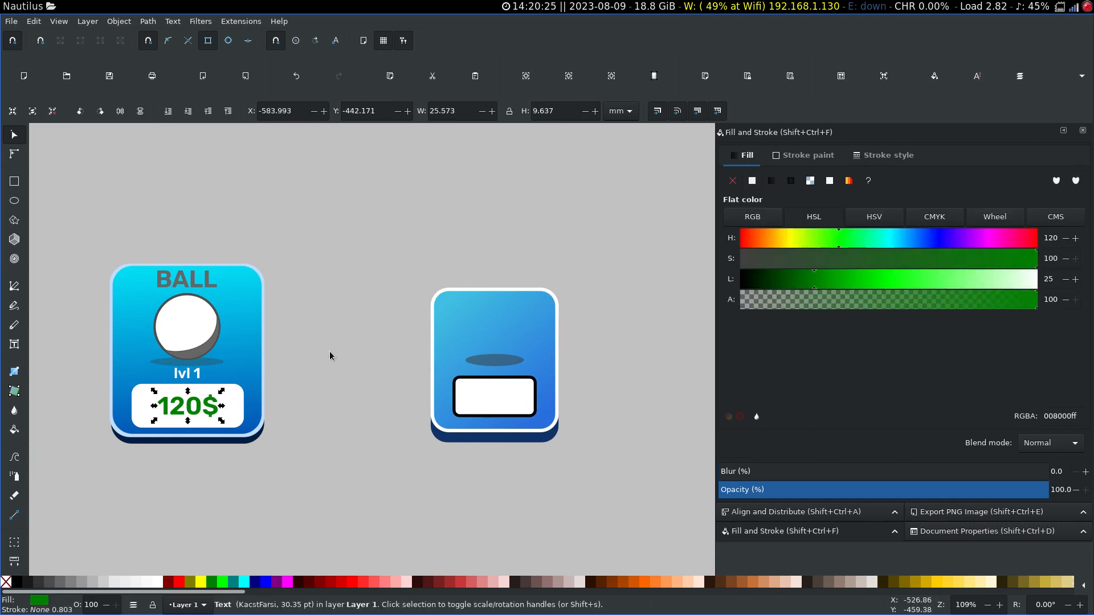
pyautogui.click(586, 233)
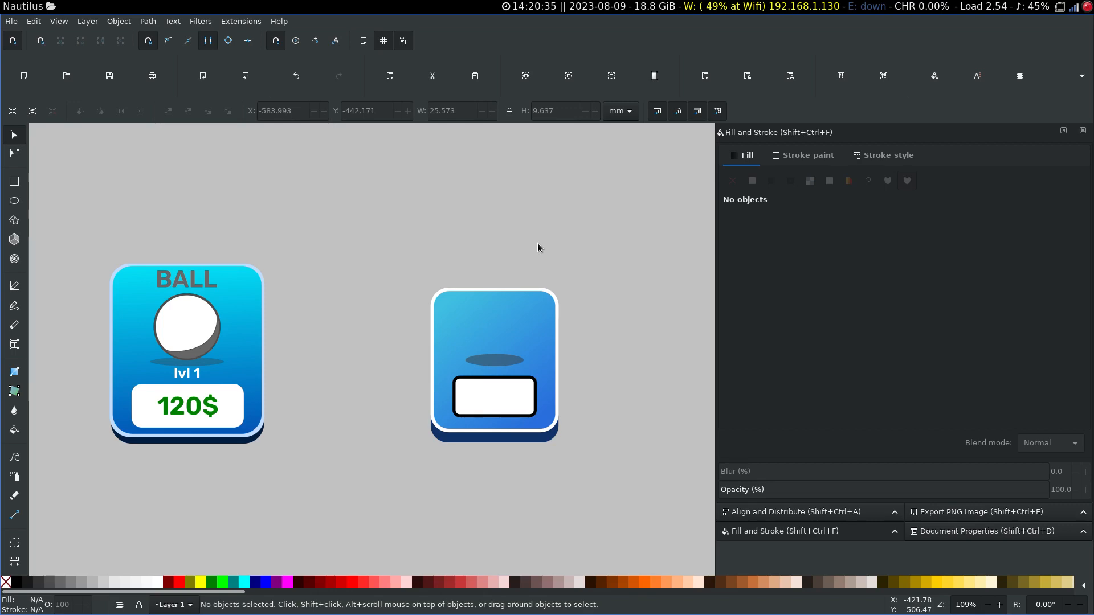
pyautogui.click(1086, 6)
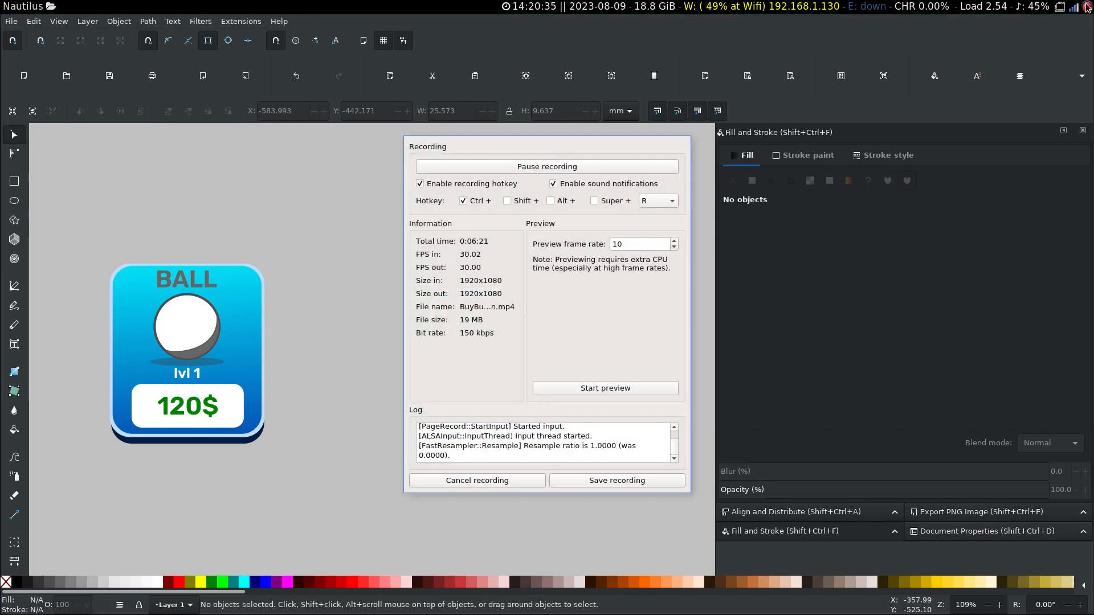